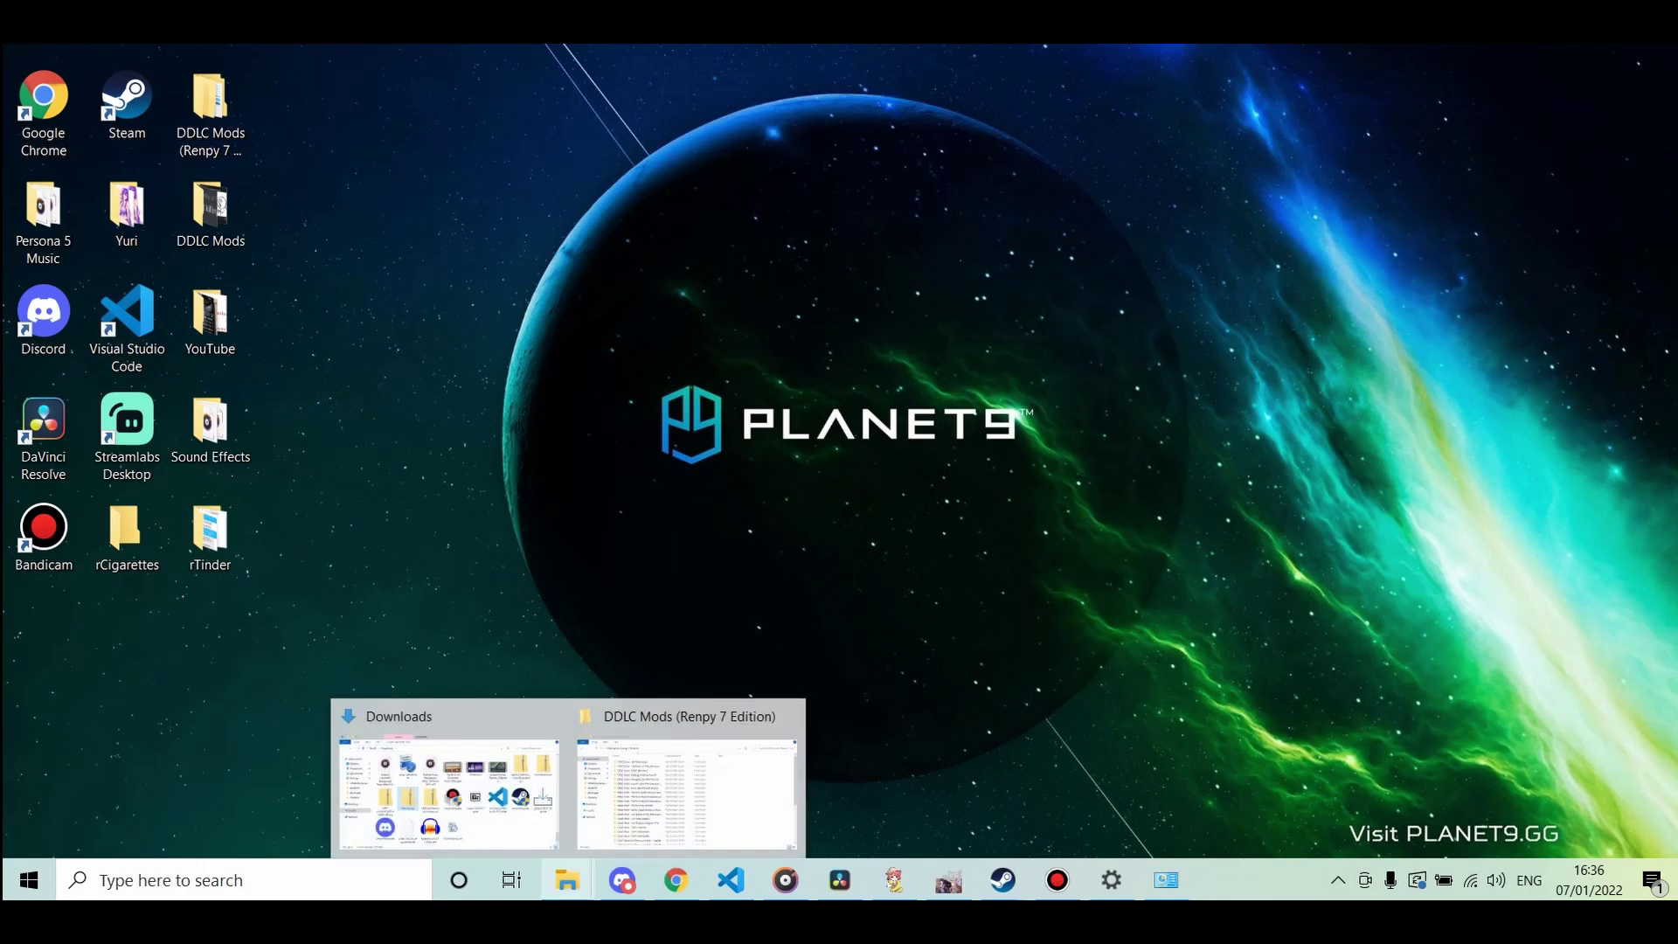
Bring up the Downloads window where ddlc-win.zip is listed
click(393, 788)
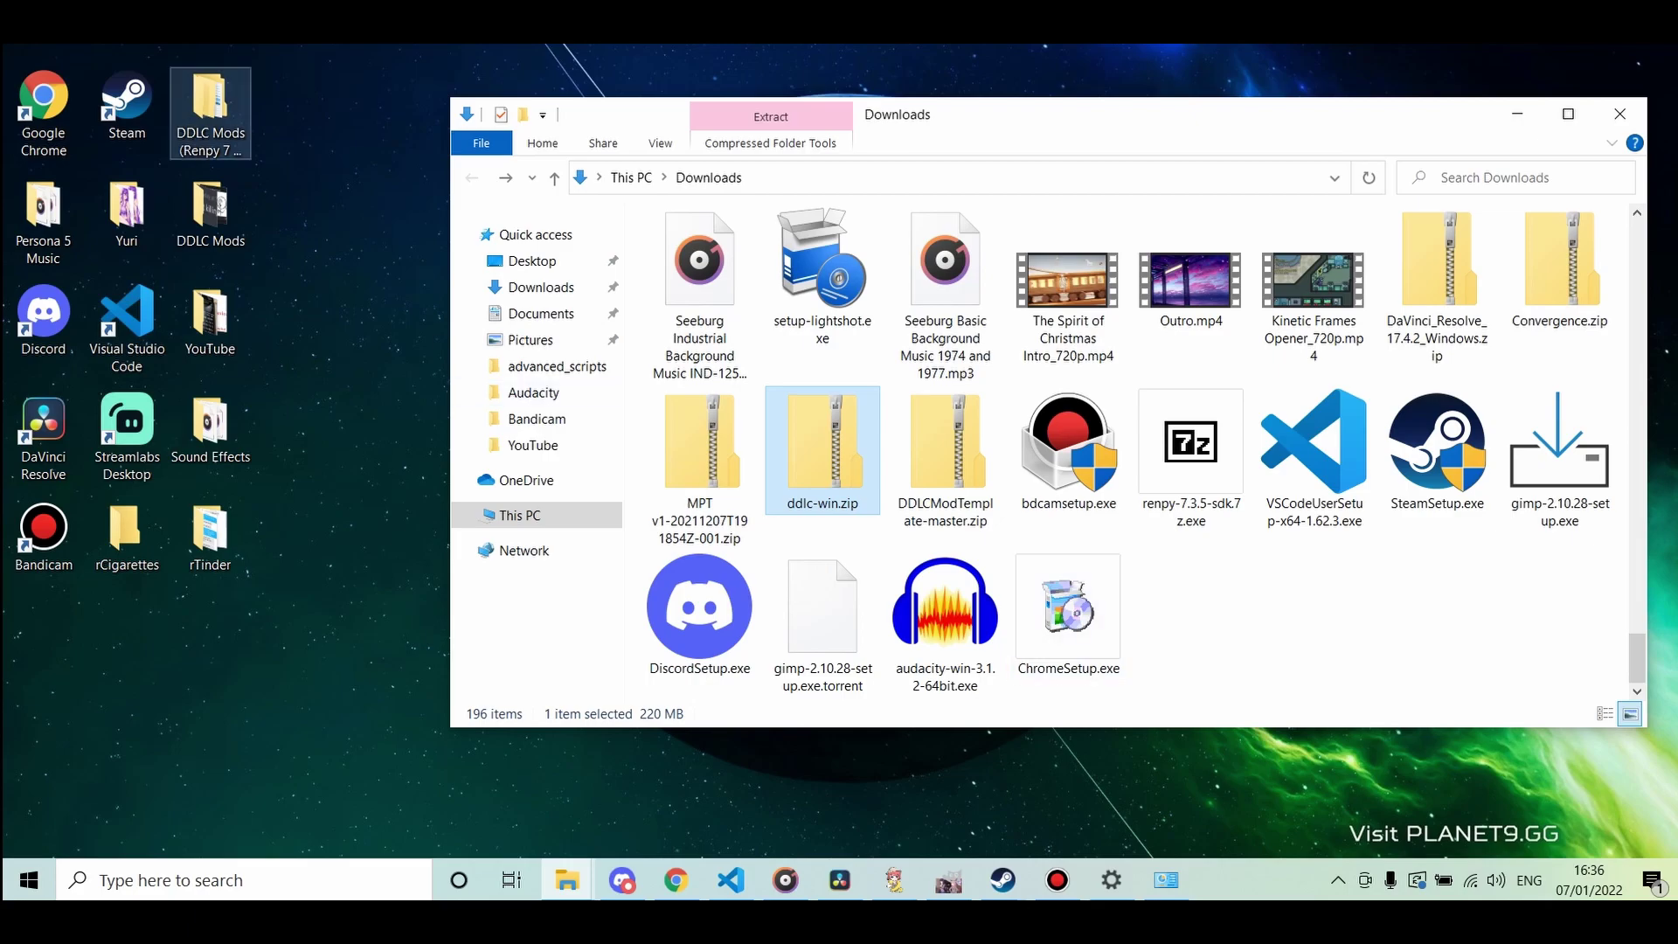
Make and open an empty 'DDLC Mod - Test' folder inside DDLC Mods (Renpy 7 Edition)
double_click(211, 112)
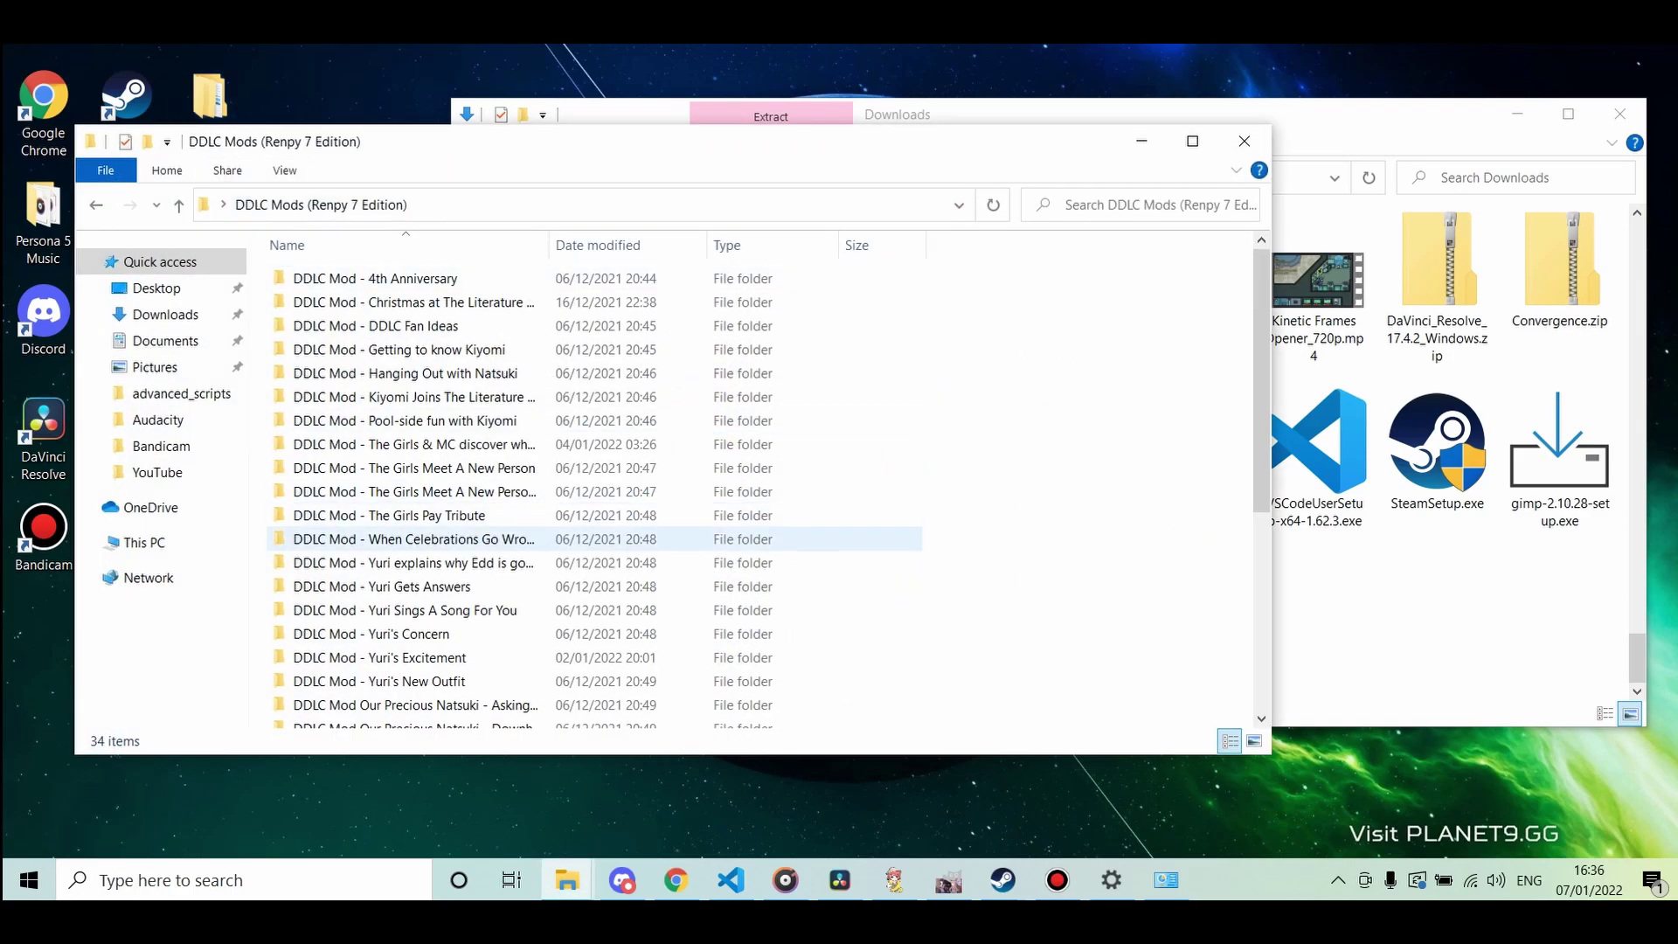
right_click(701, 486)
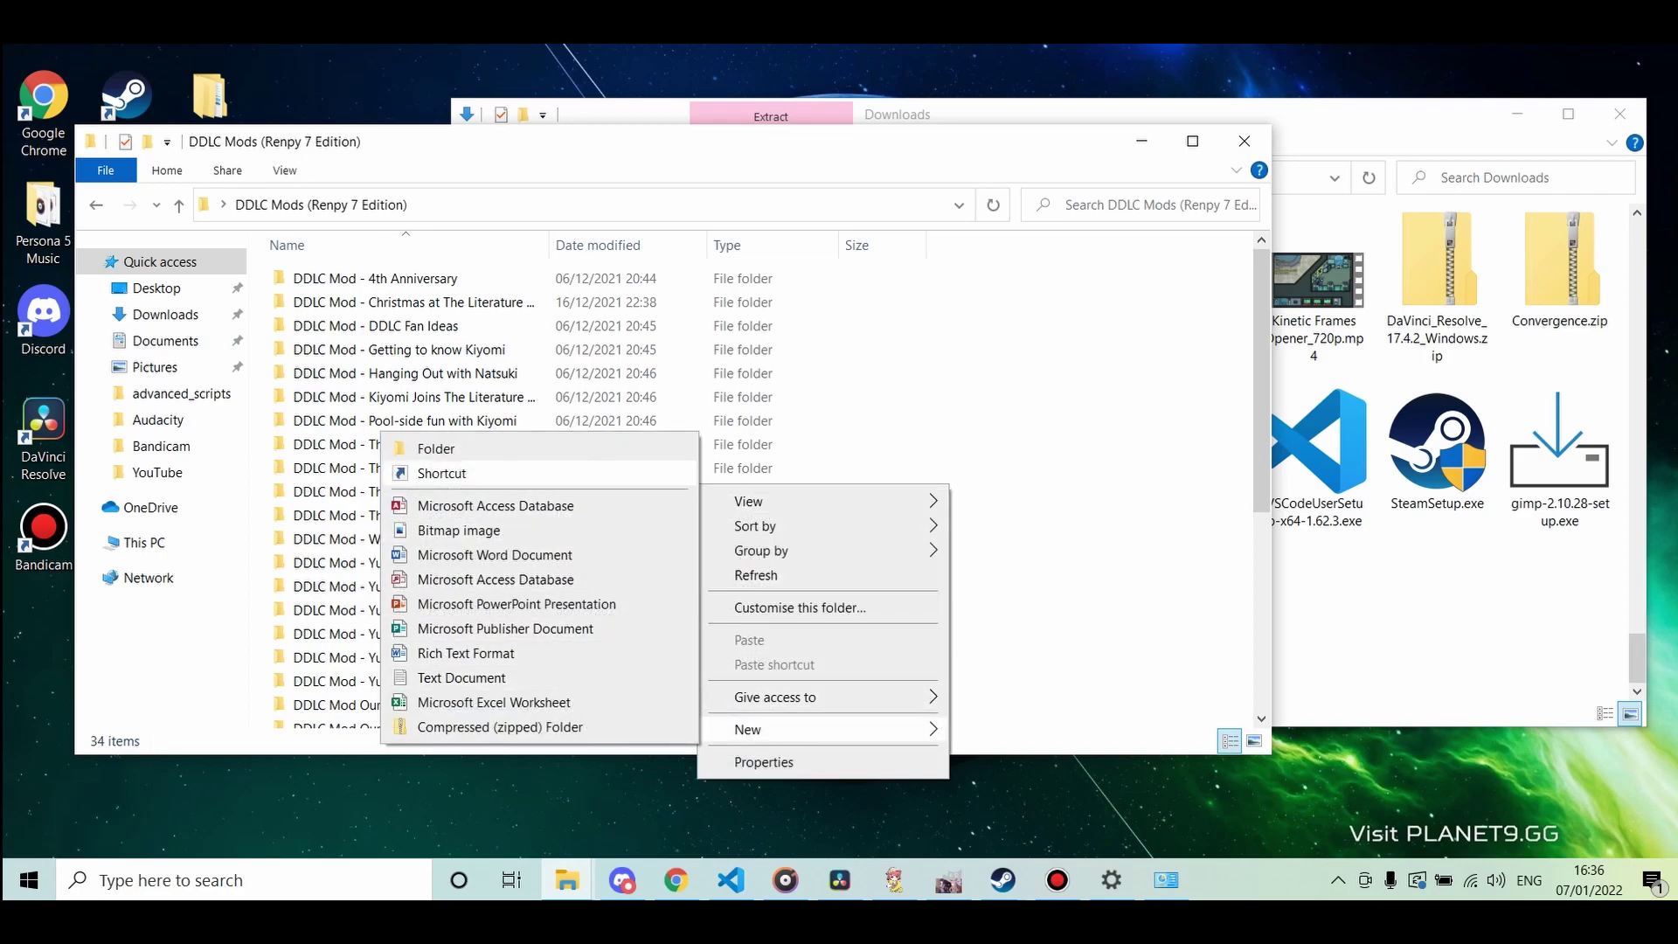
click(437, 449)
key(Caps_Lock)
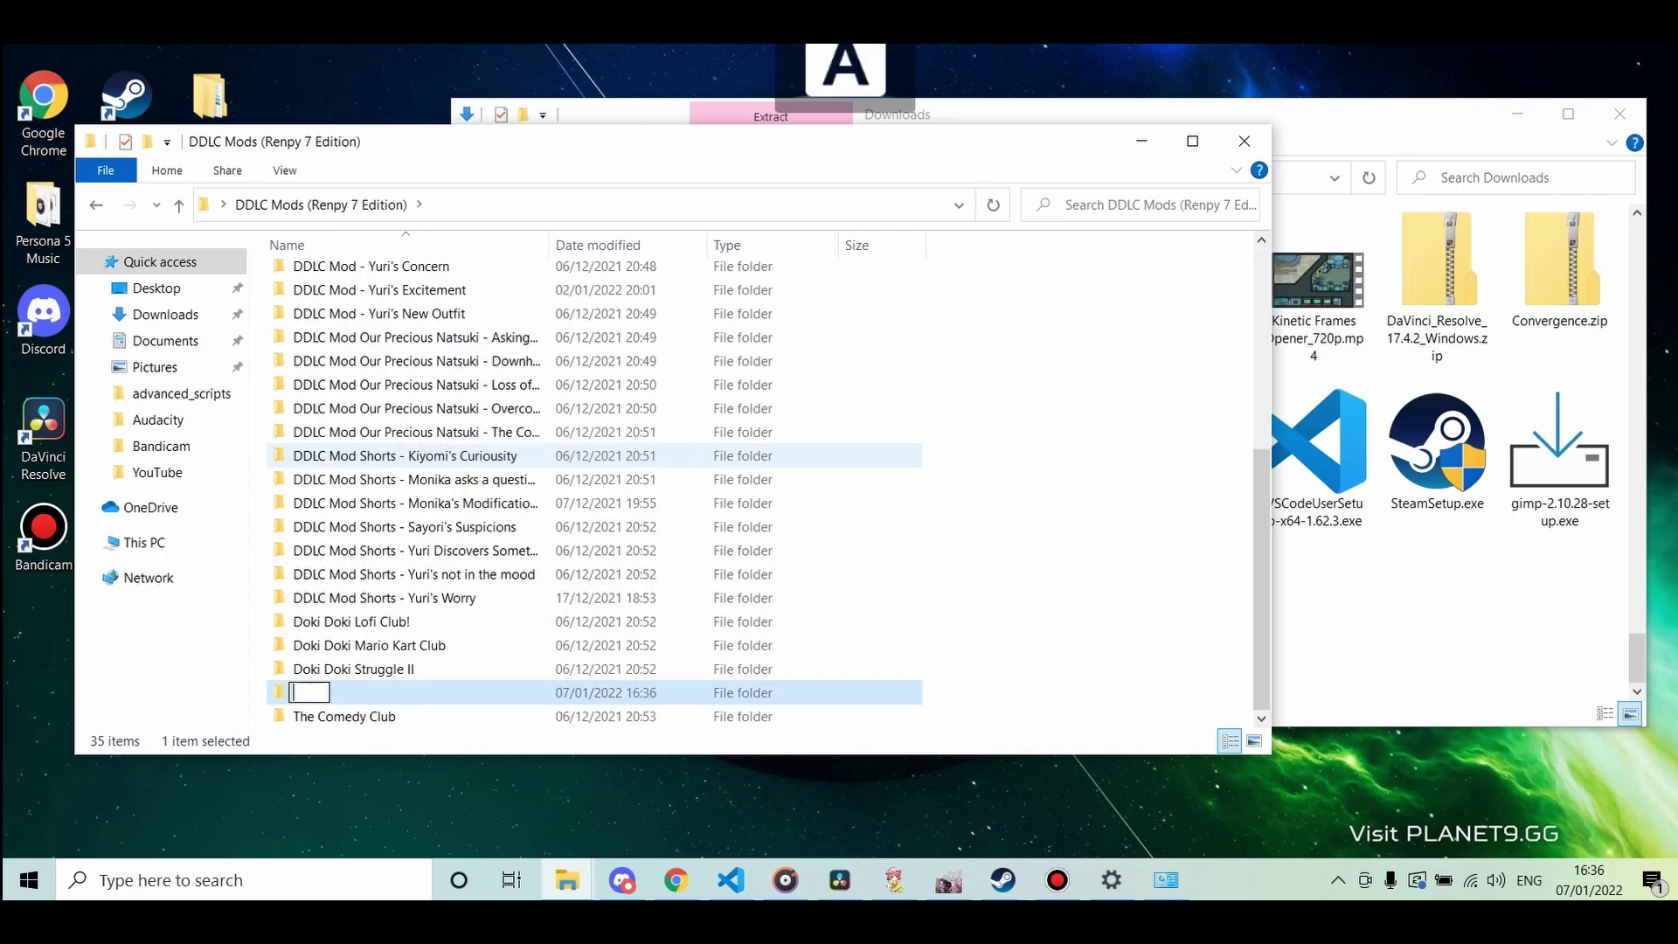
text(DDLC)
key(Caps_Lock)
text(Mod -)
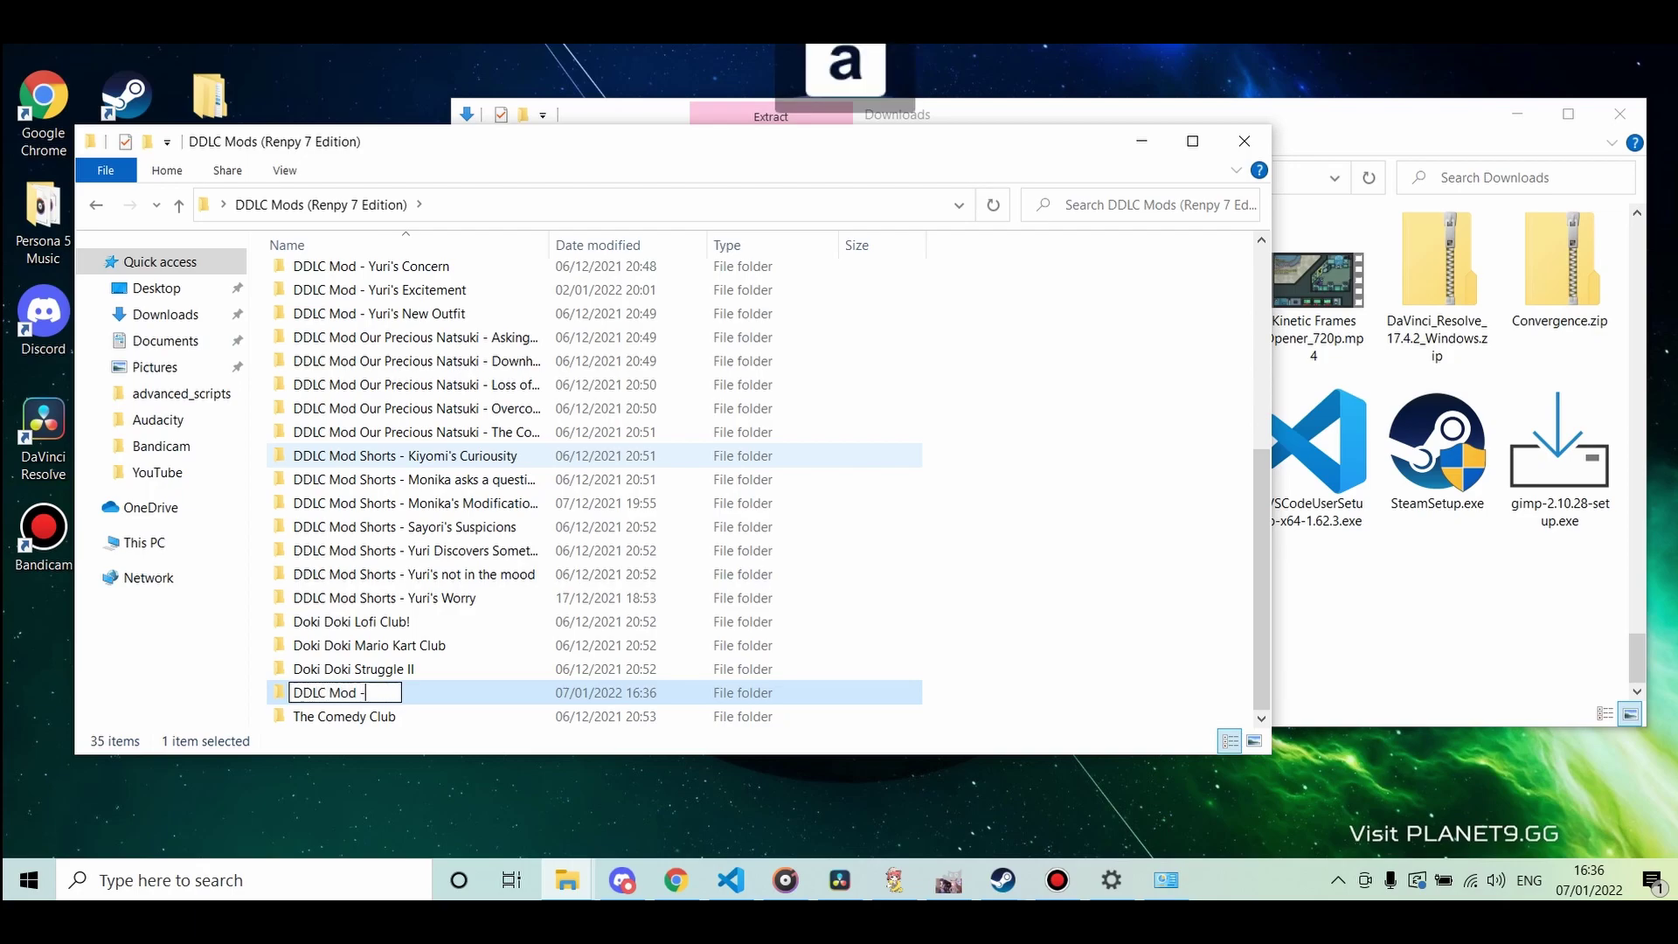
text( Test)
key(Return)
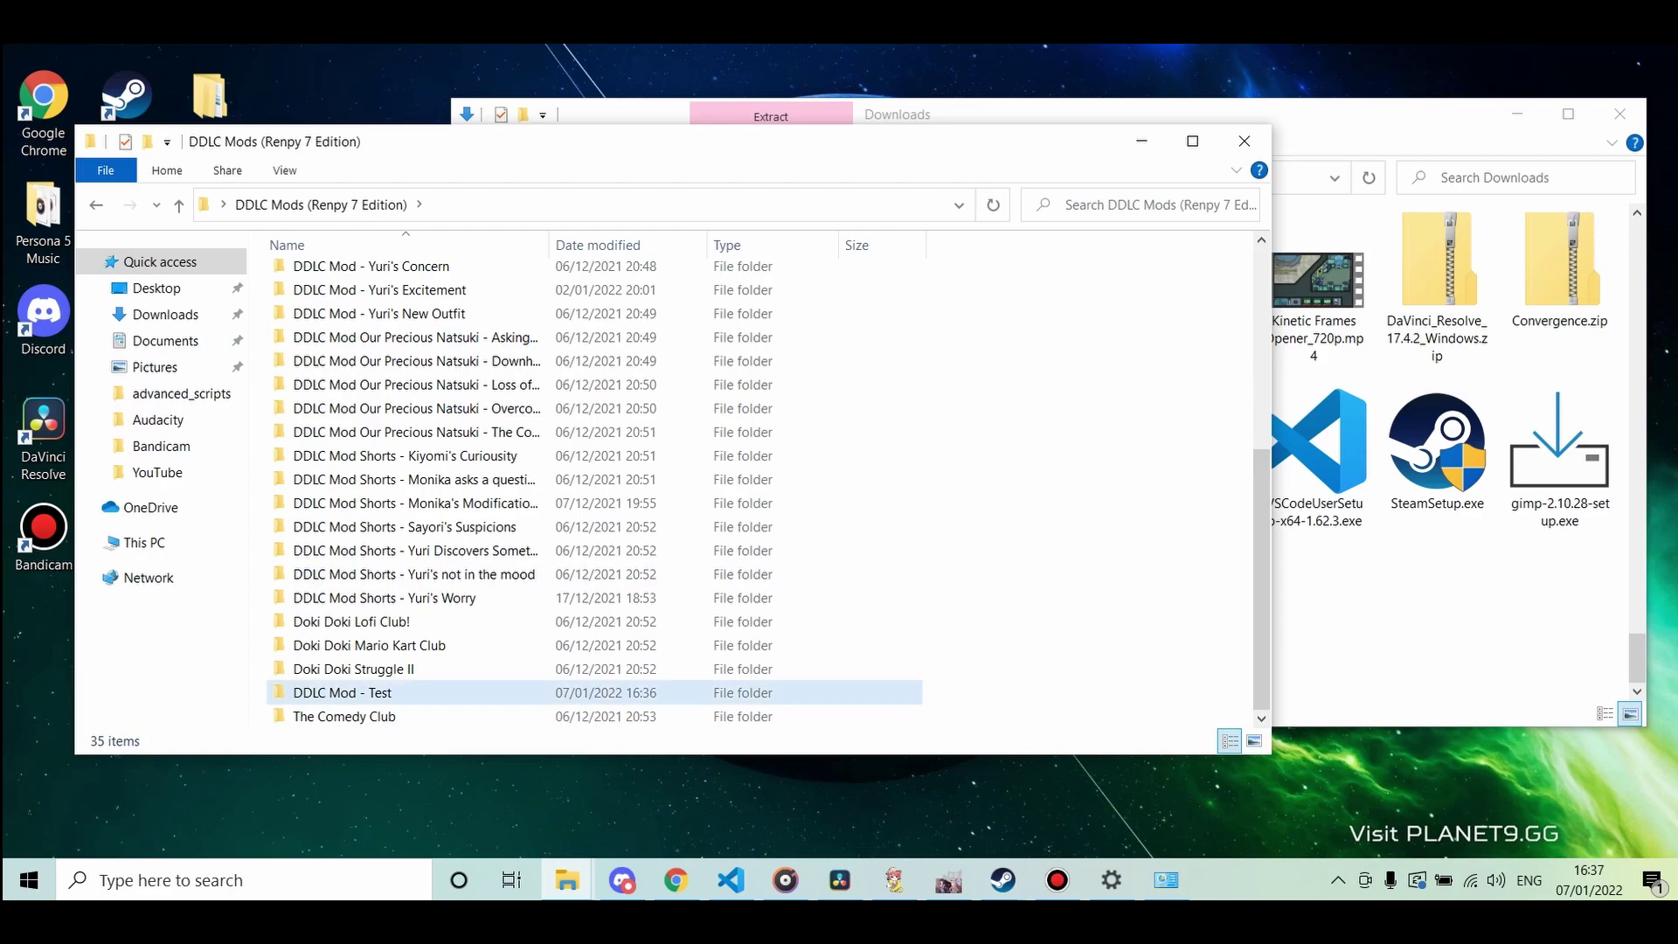
double_click(344, 692)
Copy the DDLCModTemplate-master template files into DDLC Mod - Test
click(1443, 616)
ctrl+click(823, 452)
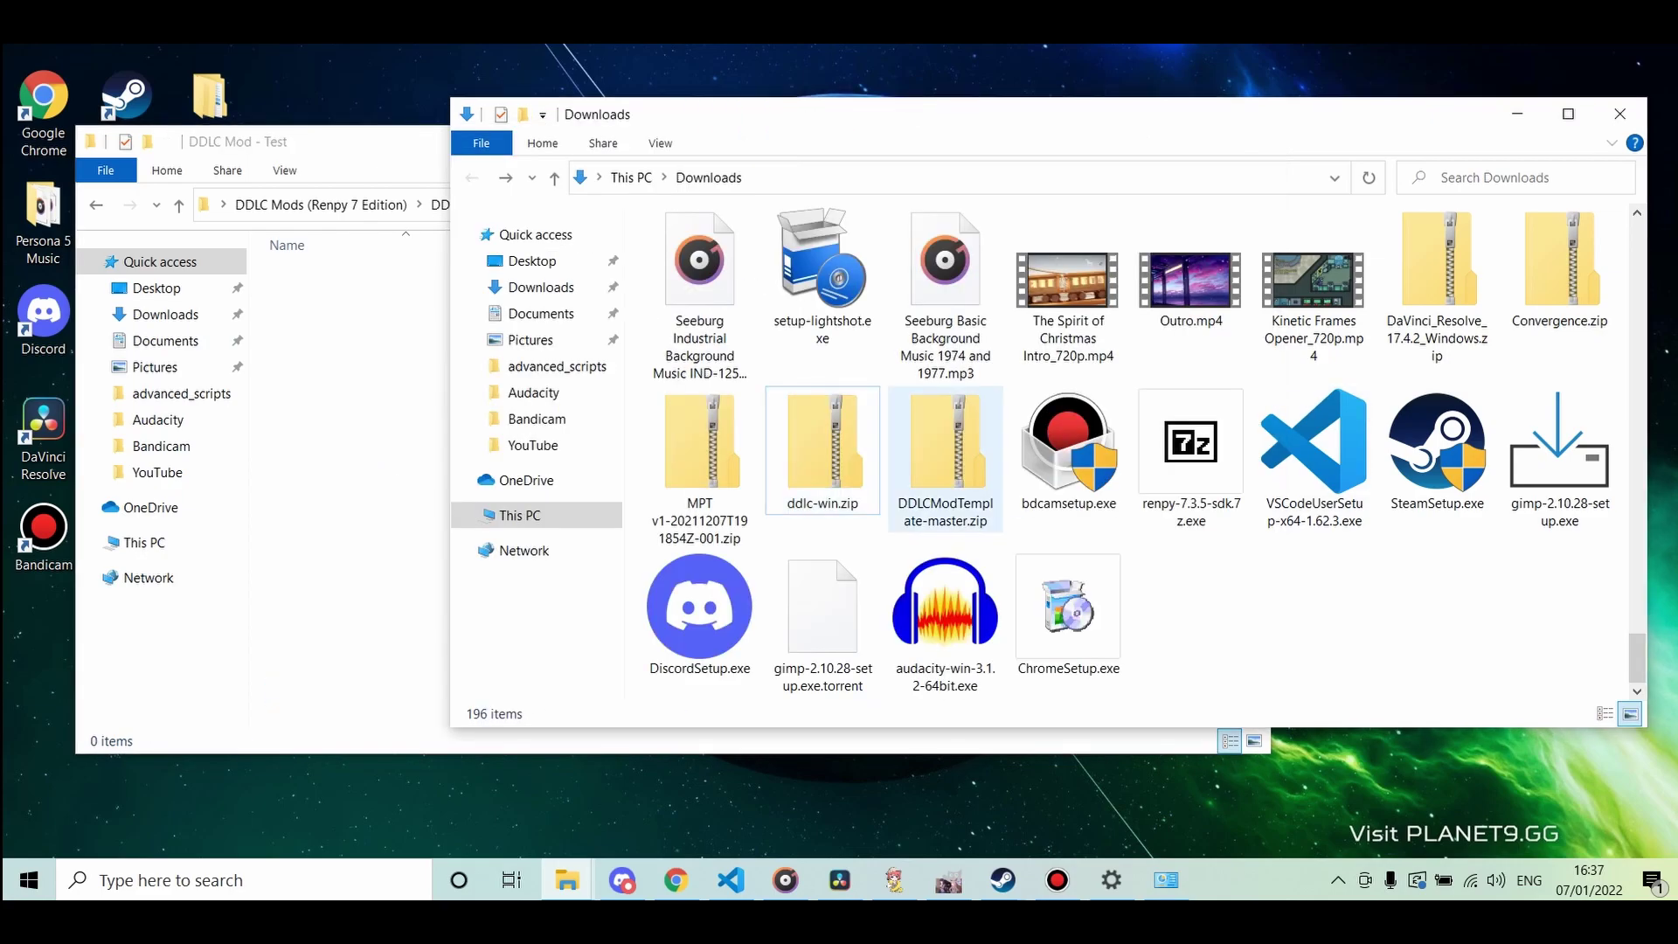
double_click(945, 465)
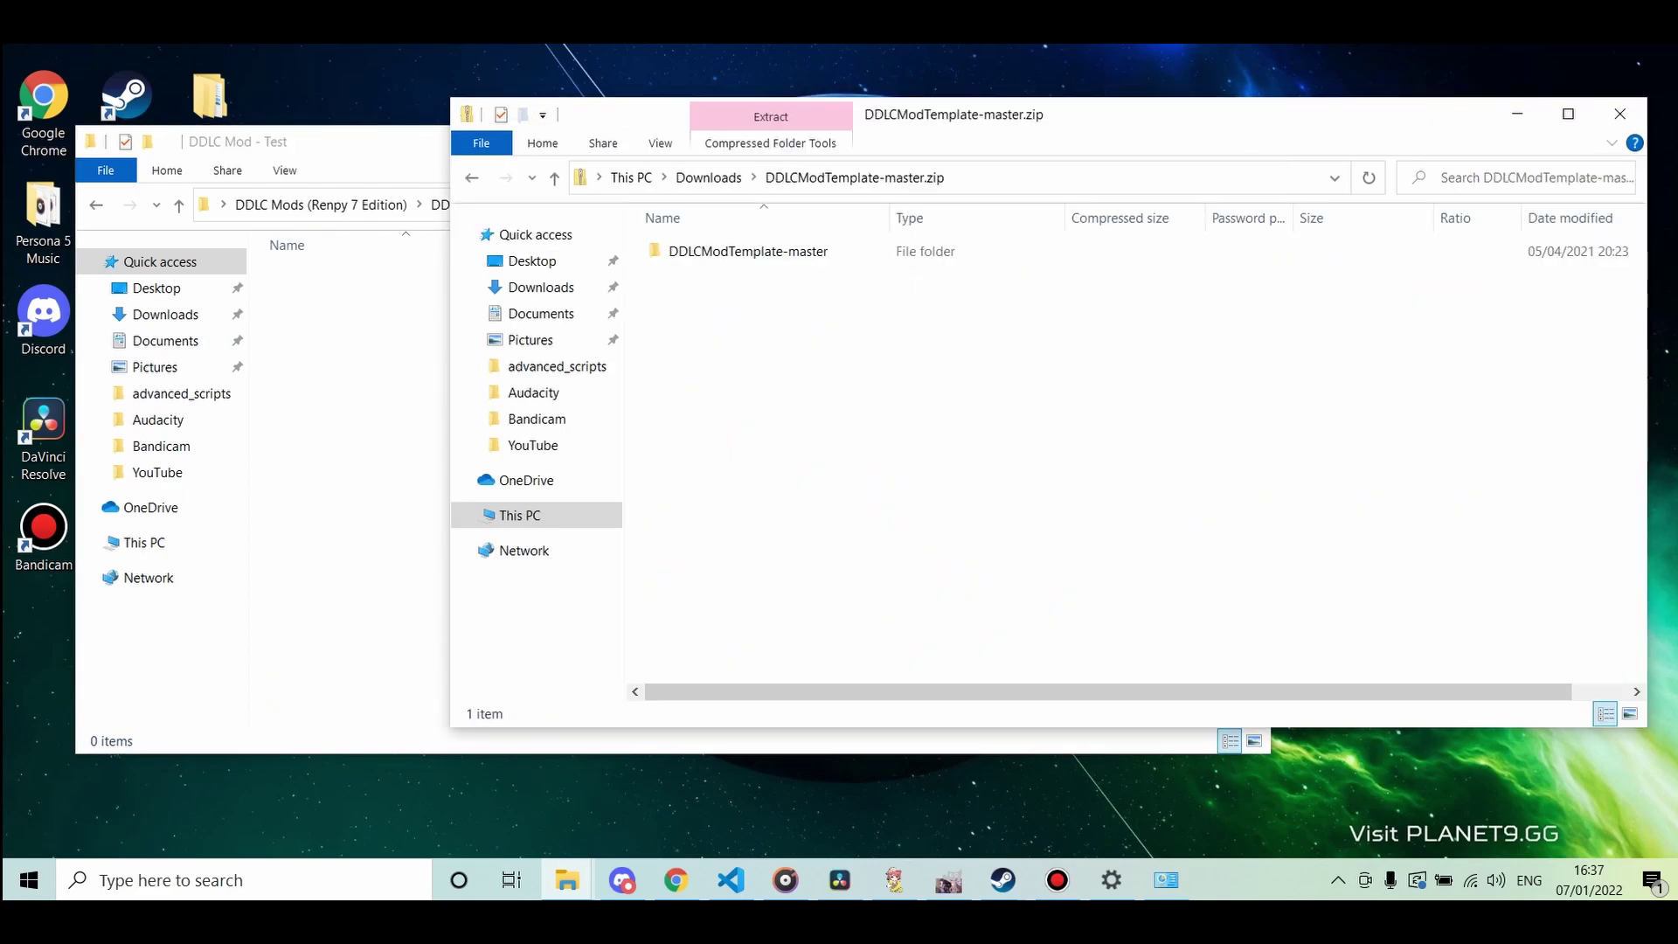
double_click(747, 250)
mouse_move(773, 519)
mouse_down()
mouse_move(717, 256)
mouse_move(394, 395)
mouse_up()
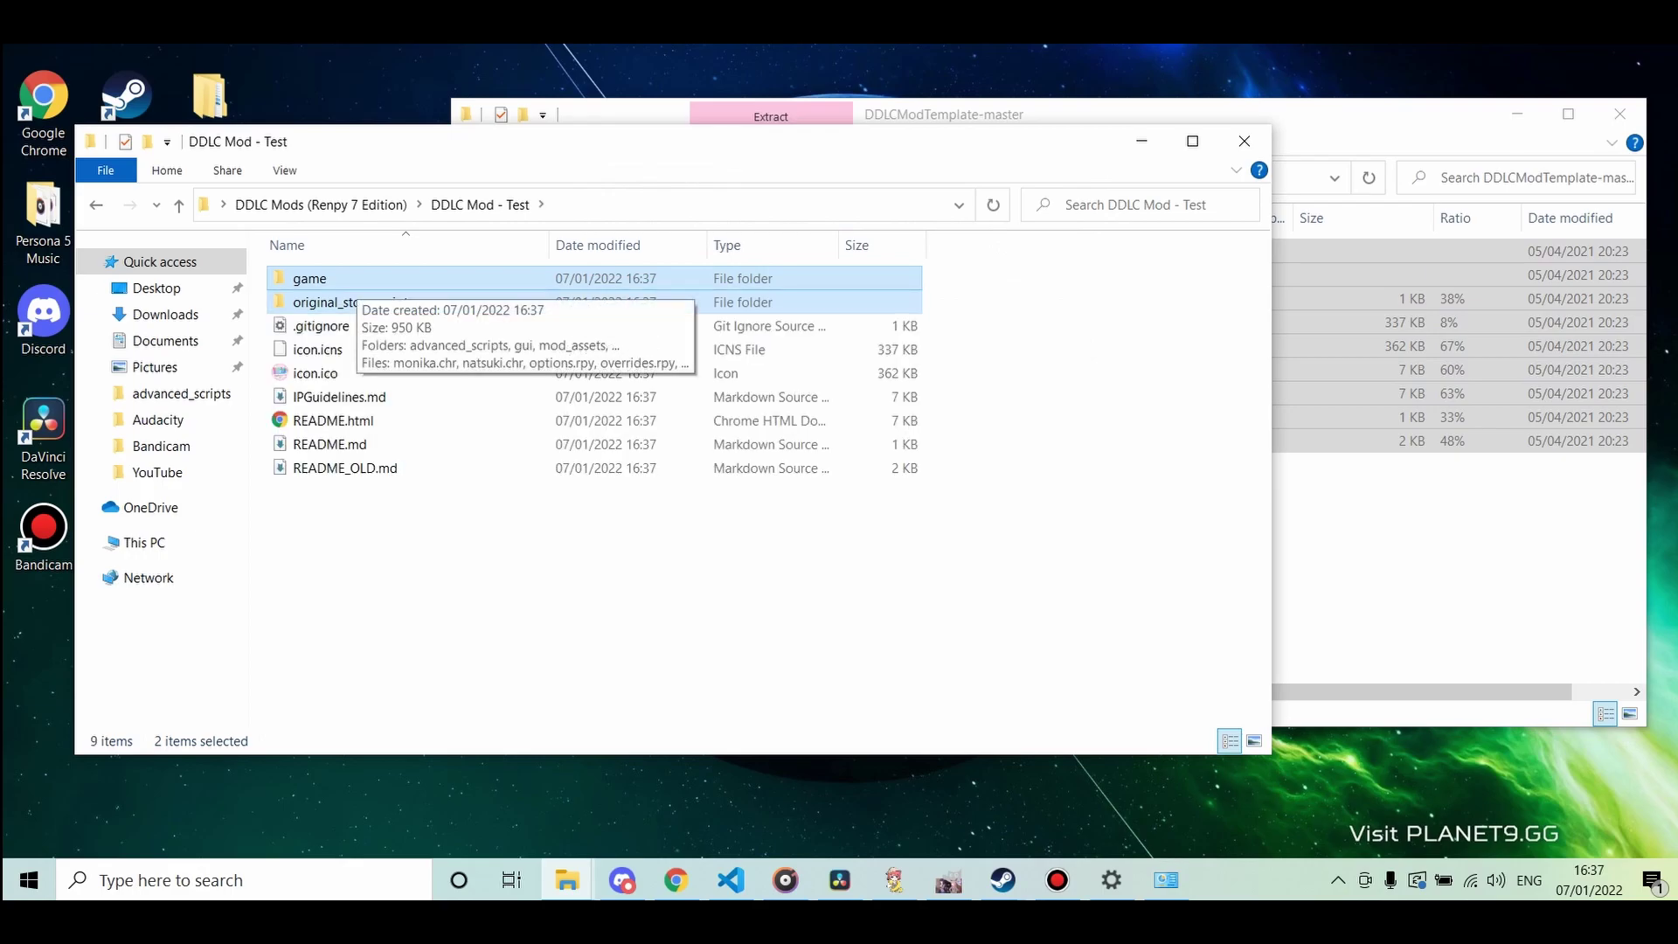
Copy audio.rpa, fonts.rpa and images.rpa from ddlc-win.zip into the mod's game folder
double_click(310, 279)
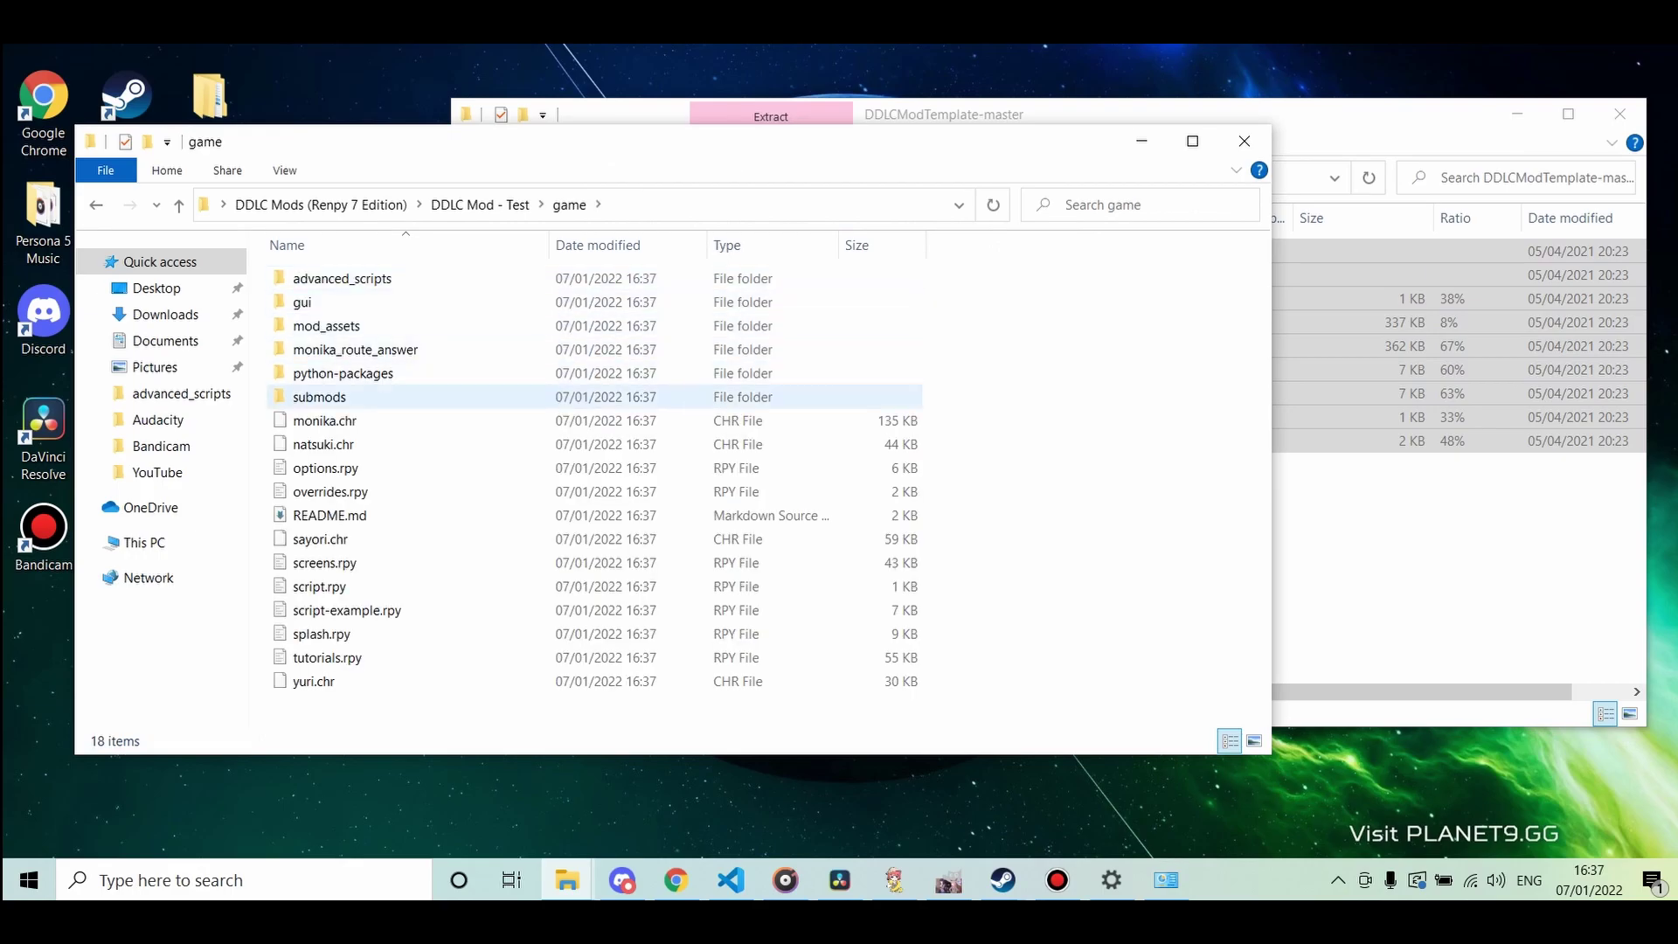
click(1049, 114)
key(BackSpace)
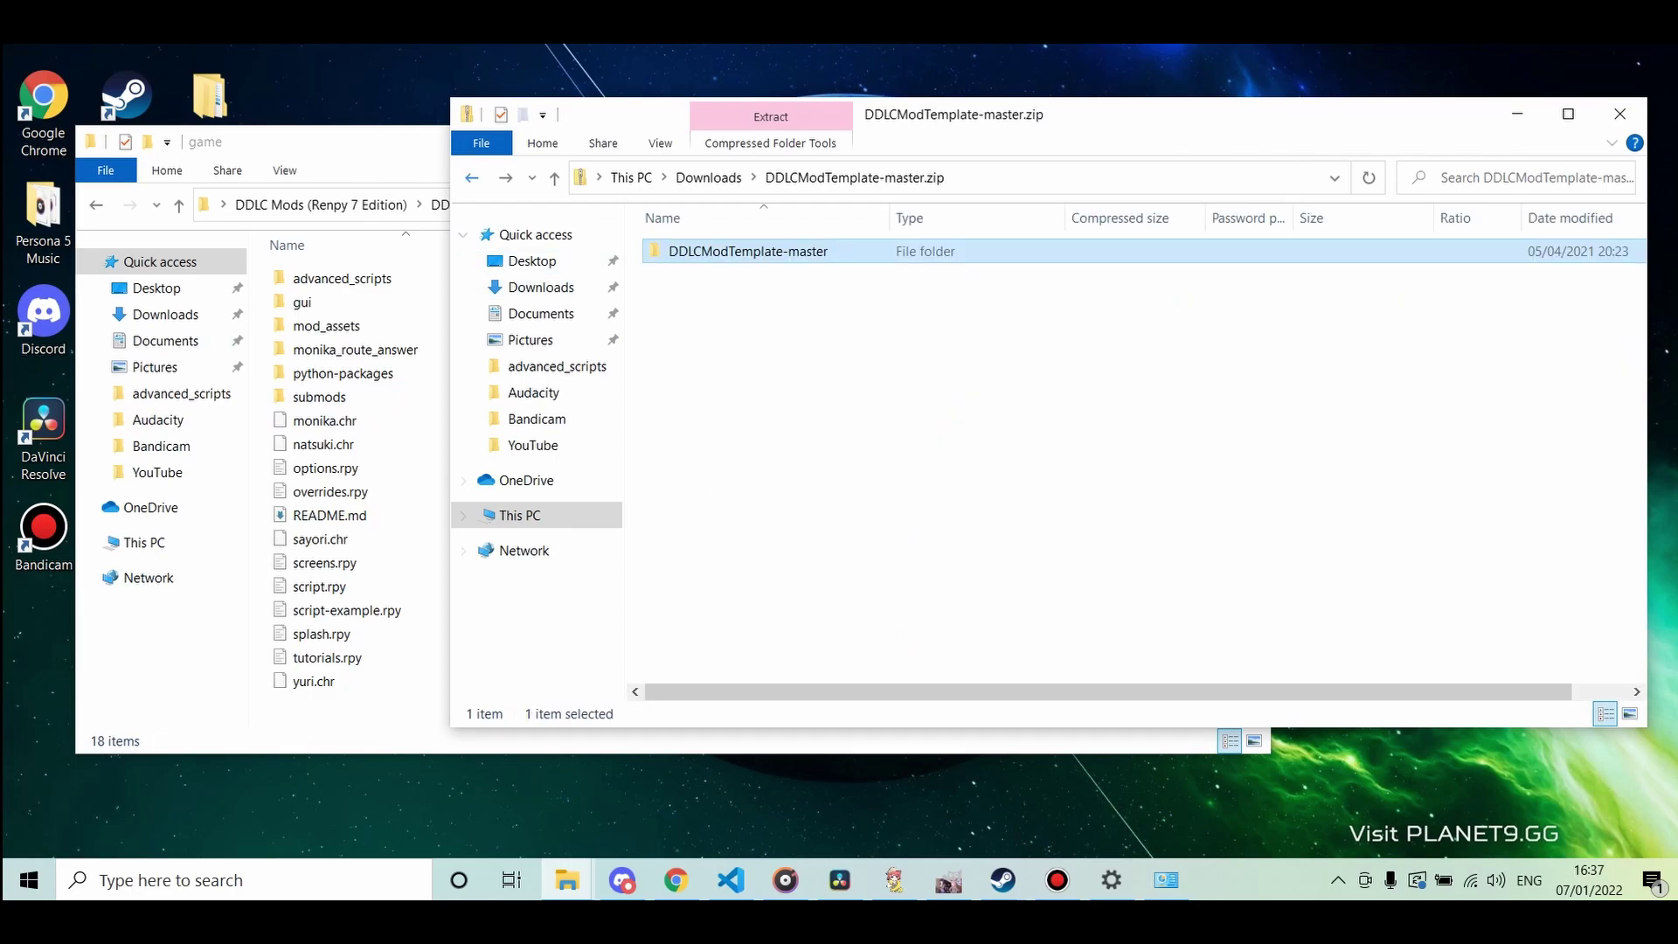
key(BackSpace)
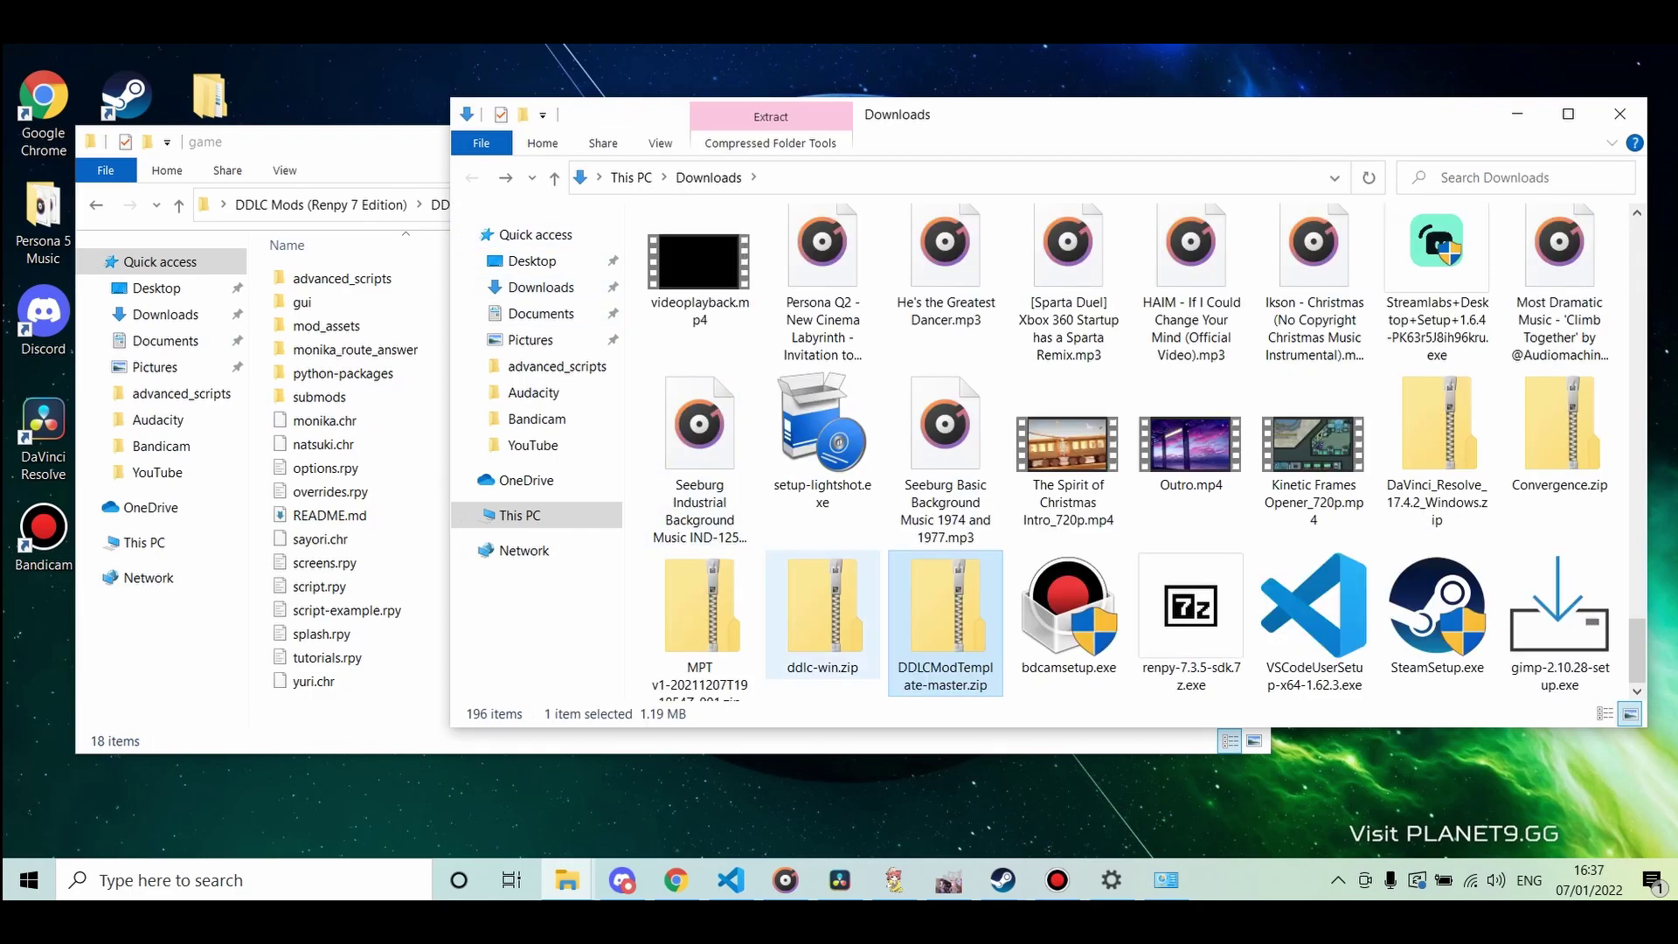
double_click(823, 615)
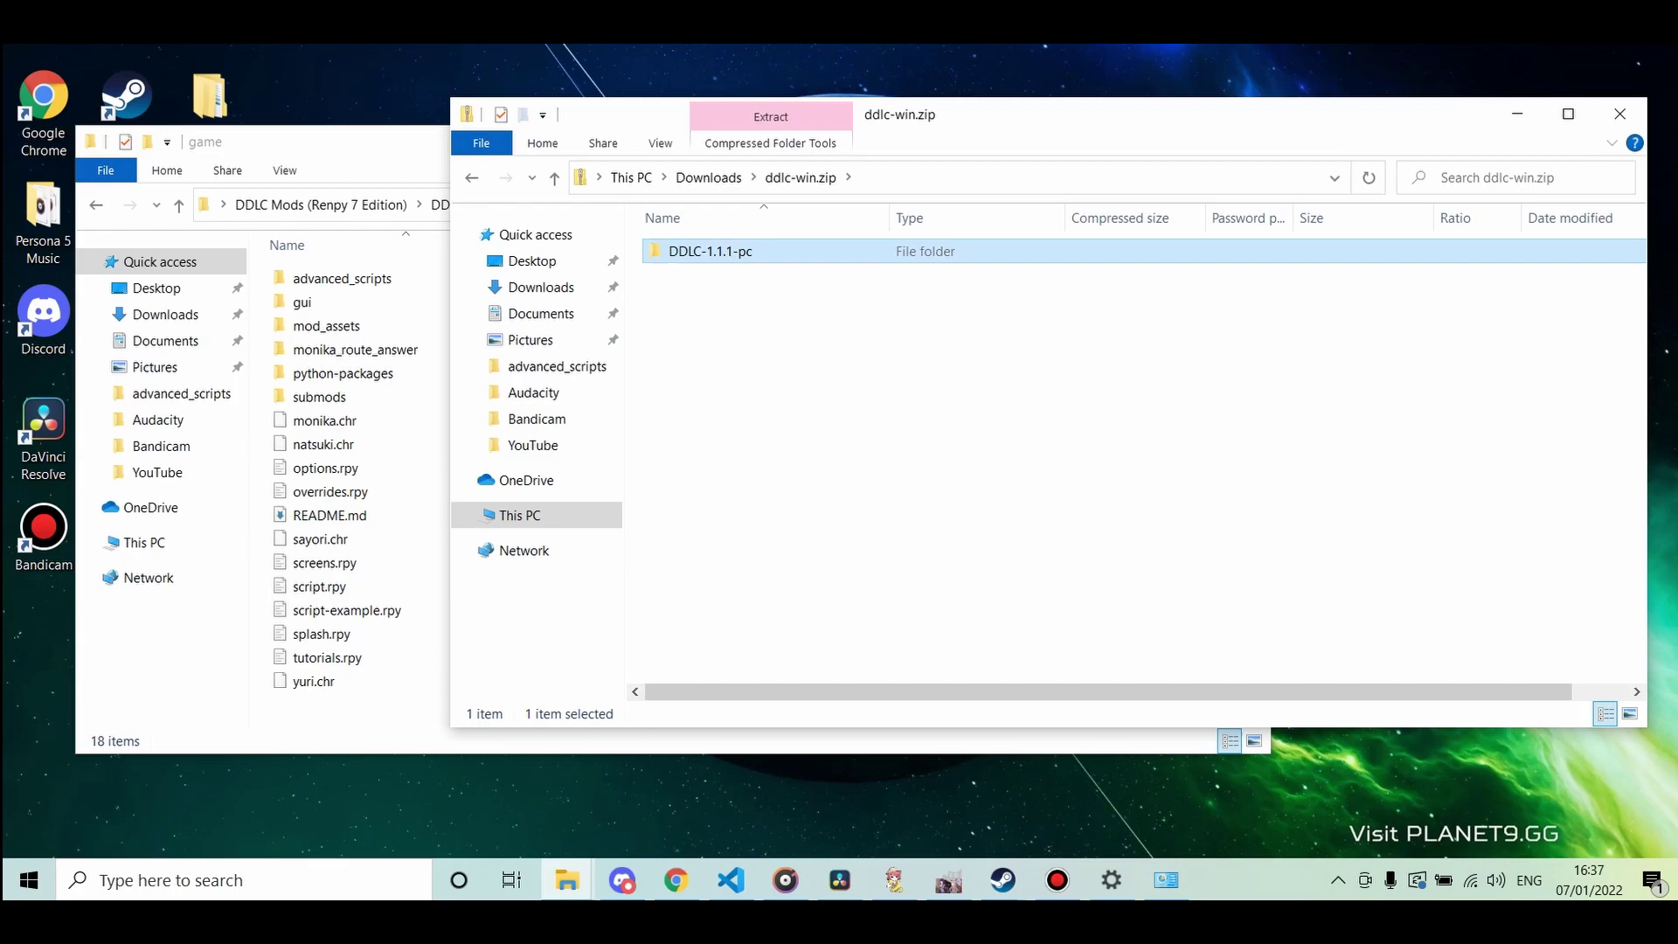
double_click(710, 250)
double_click(685, 274)
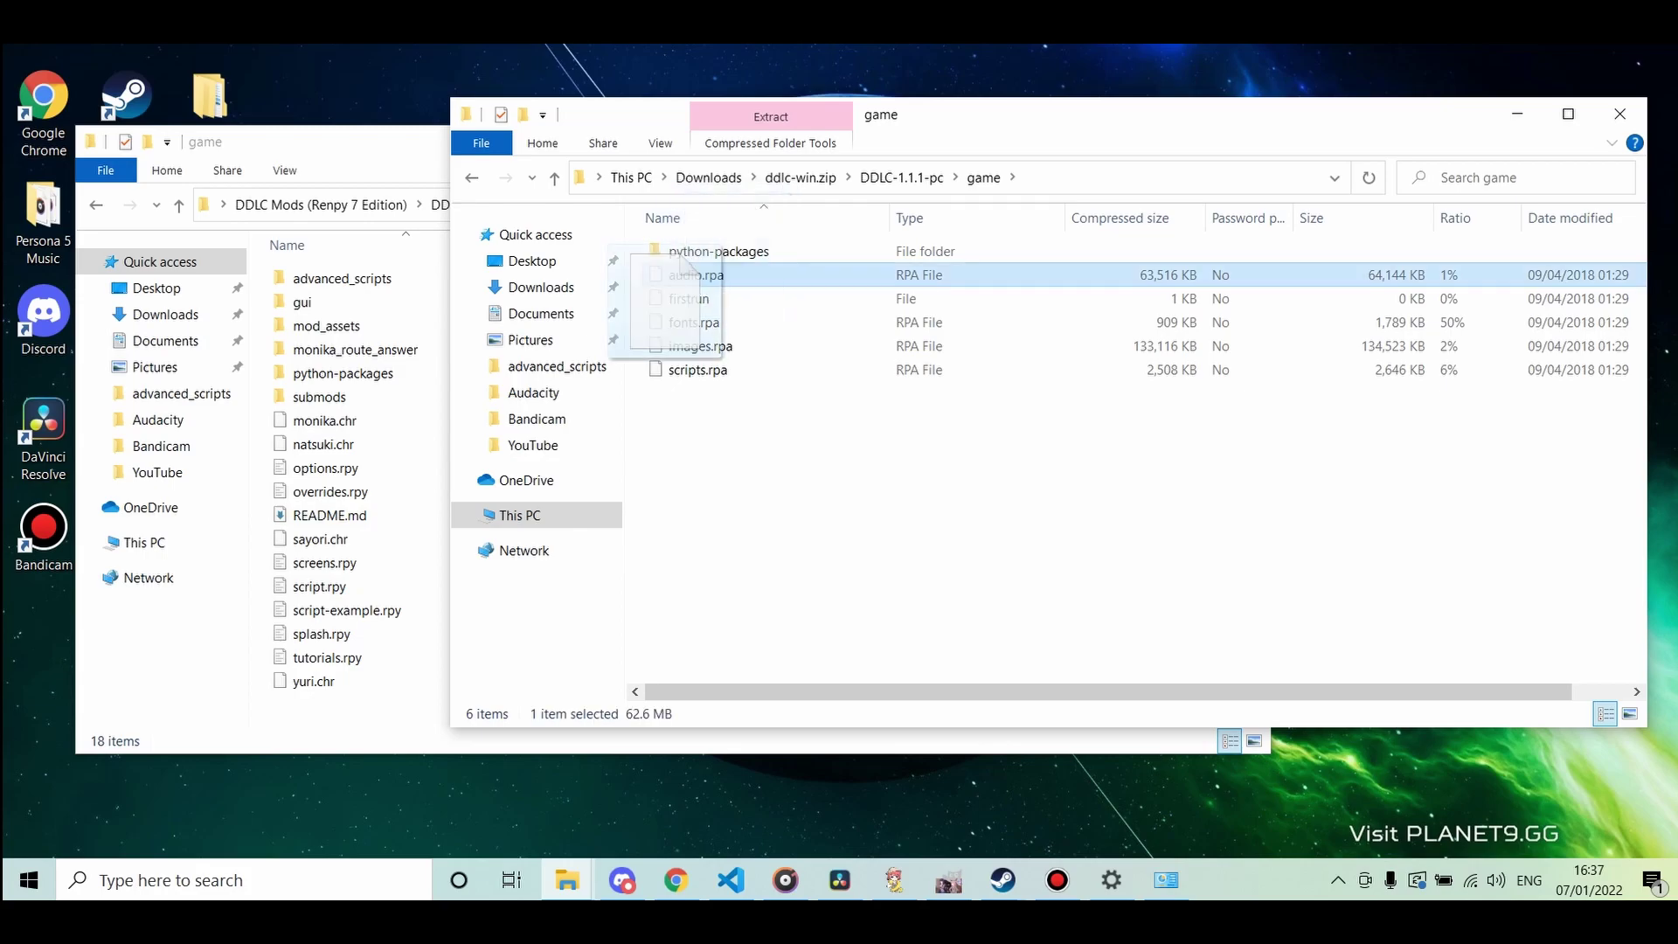
drag(695, 274, 394, 485)
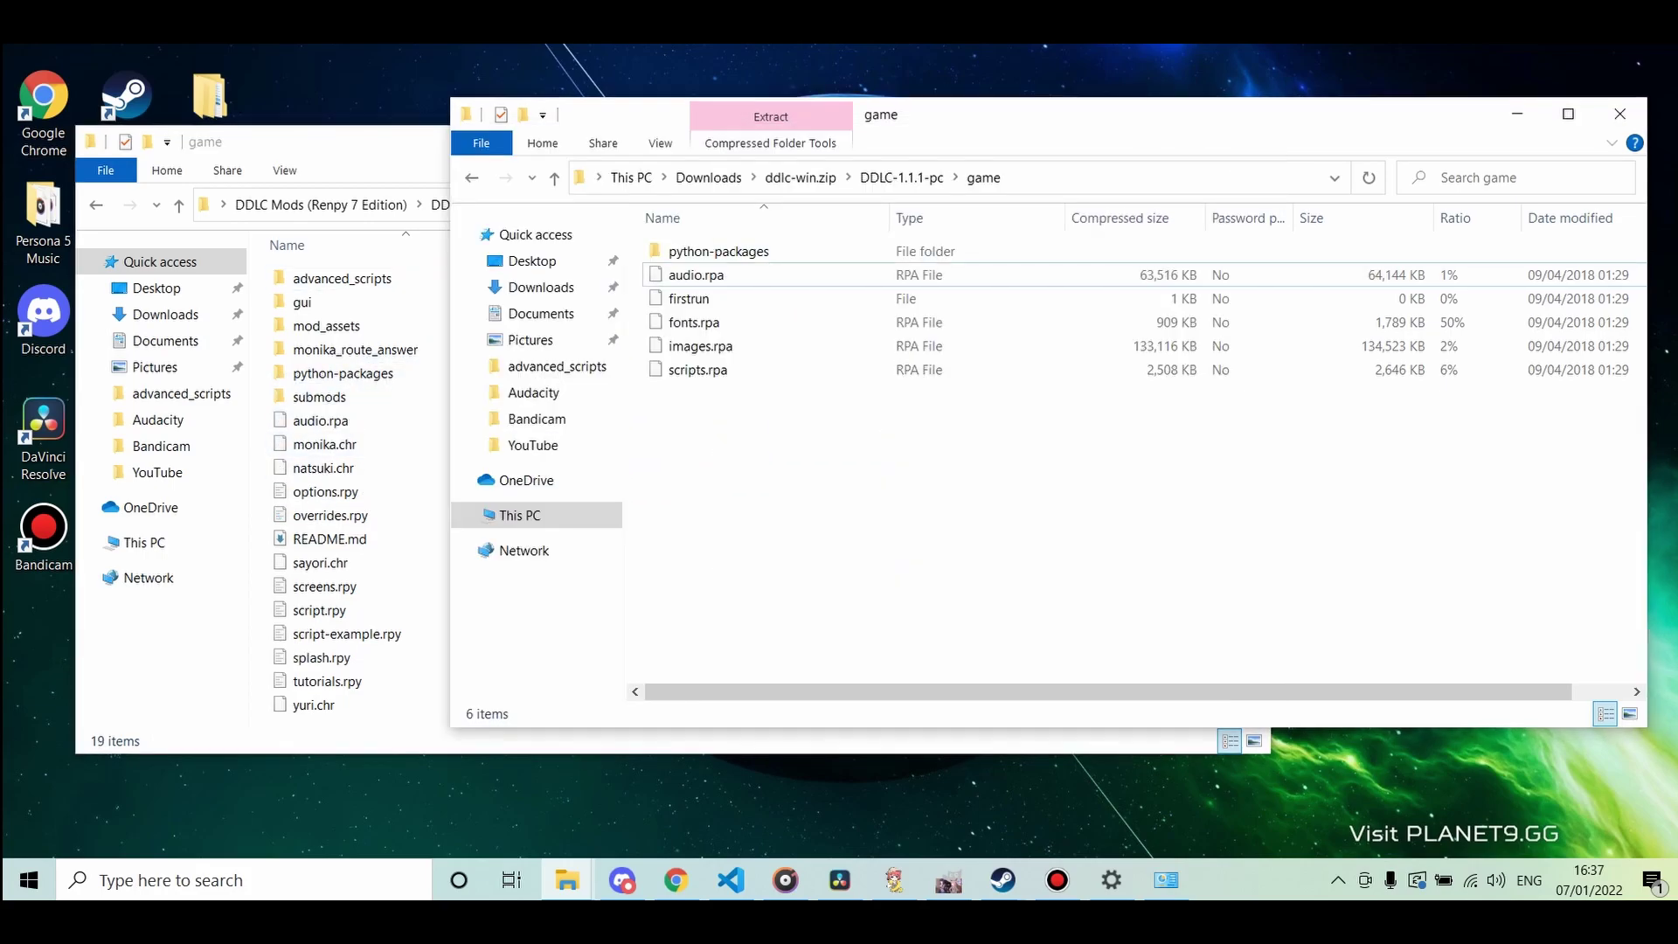
mouse_move(693, 322)
mouse_down()
mouse_move(701, 346)
mouse_move(294, 491)
mouse_move(314, 485)
mouse_up()
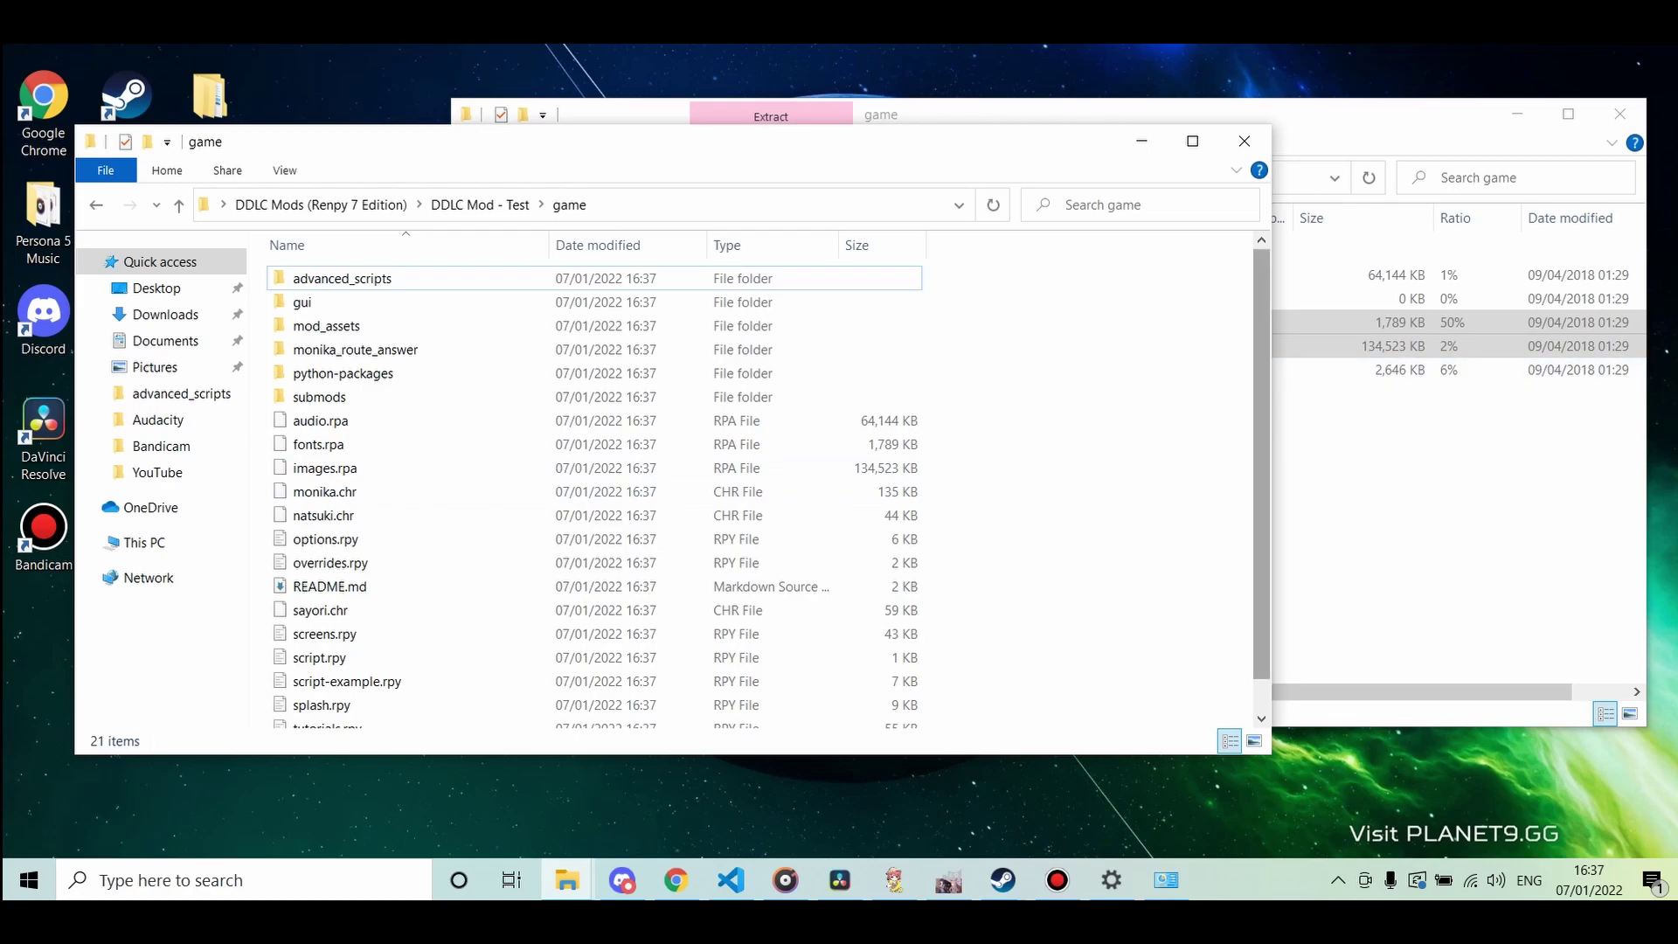
scroll(760, 499, down, 1)
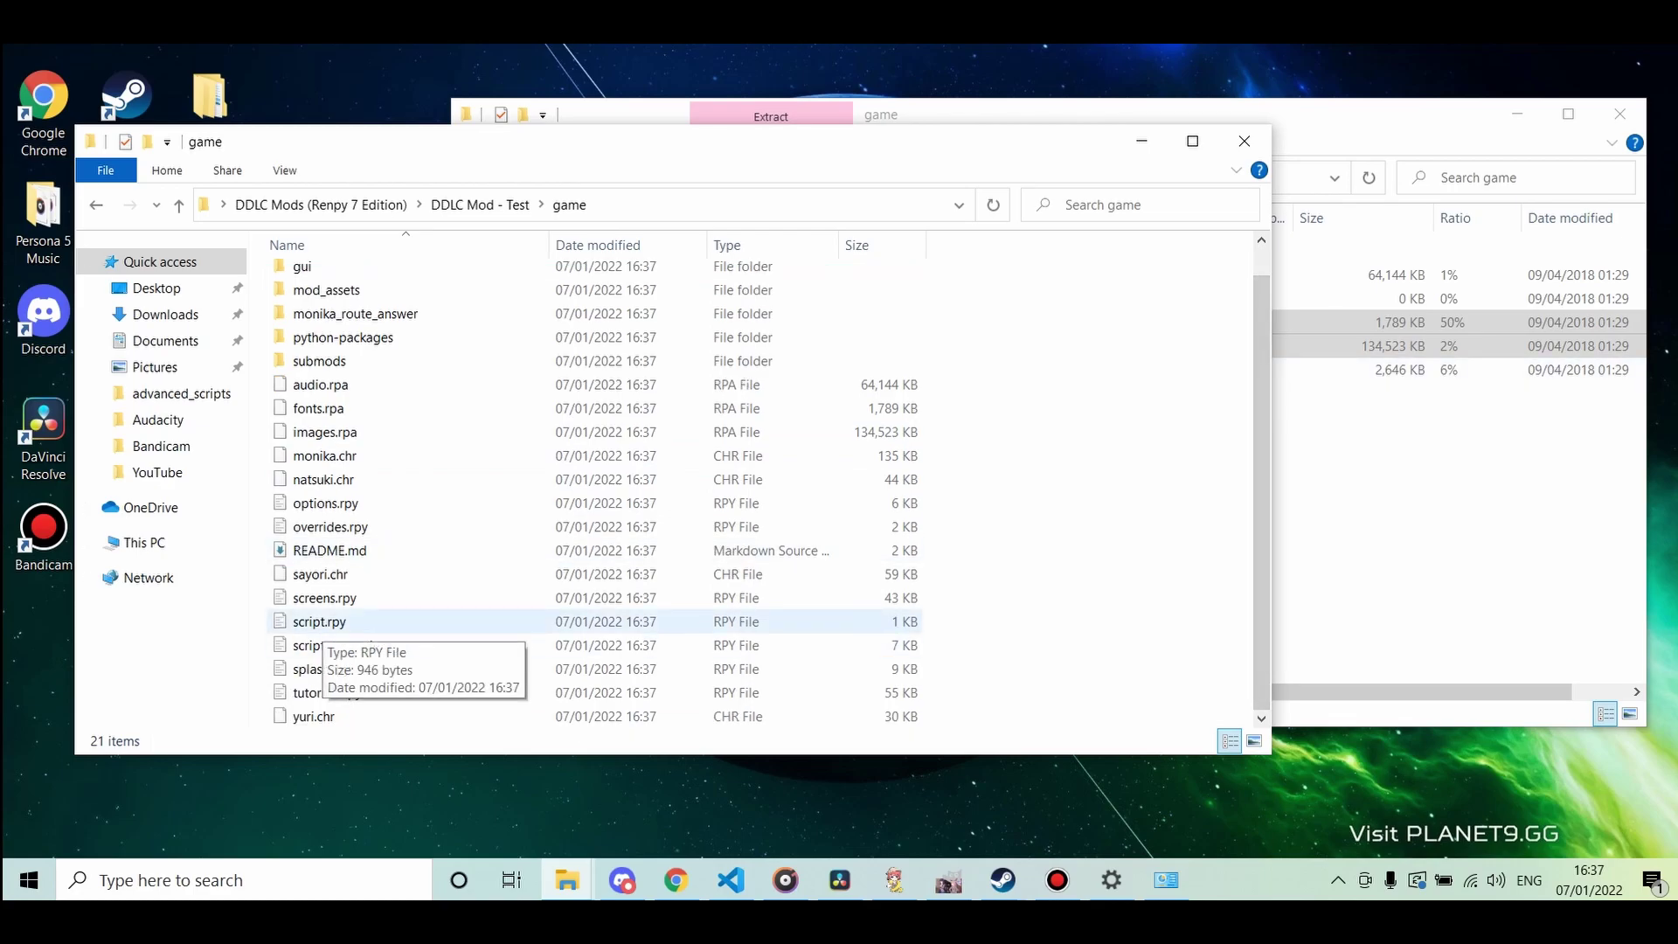
Change script.rpy line 29 so the else branch calls story instead of example_chapter
double_click(319, 621)
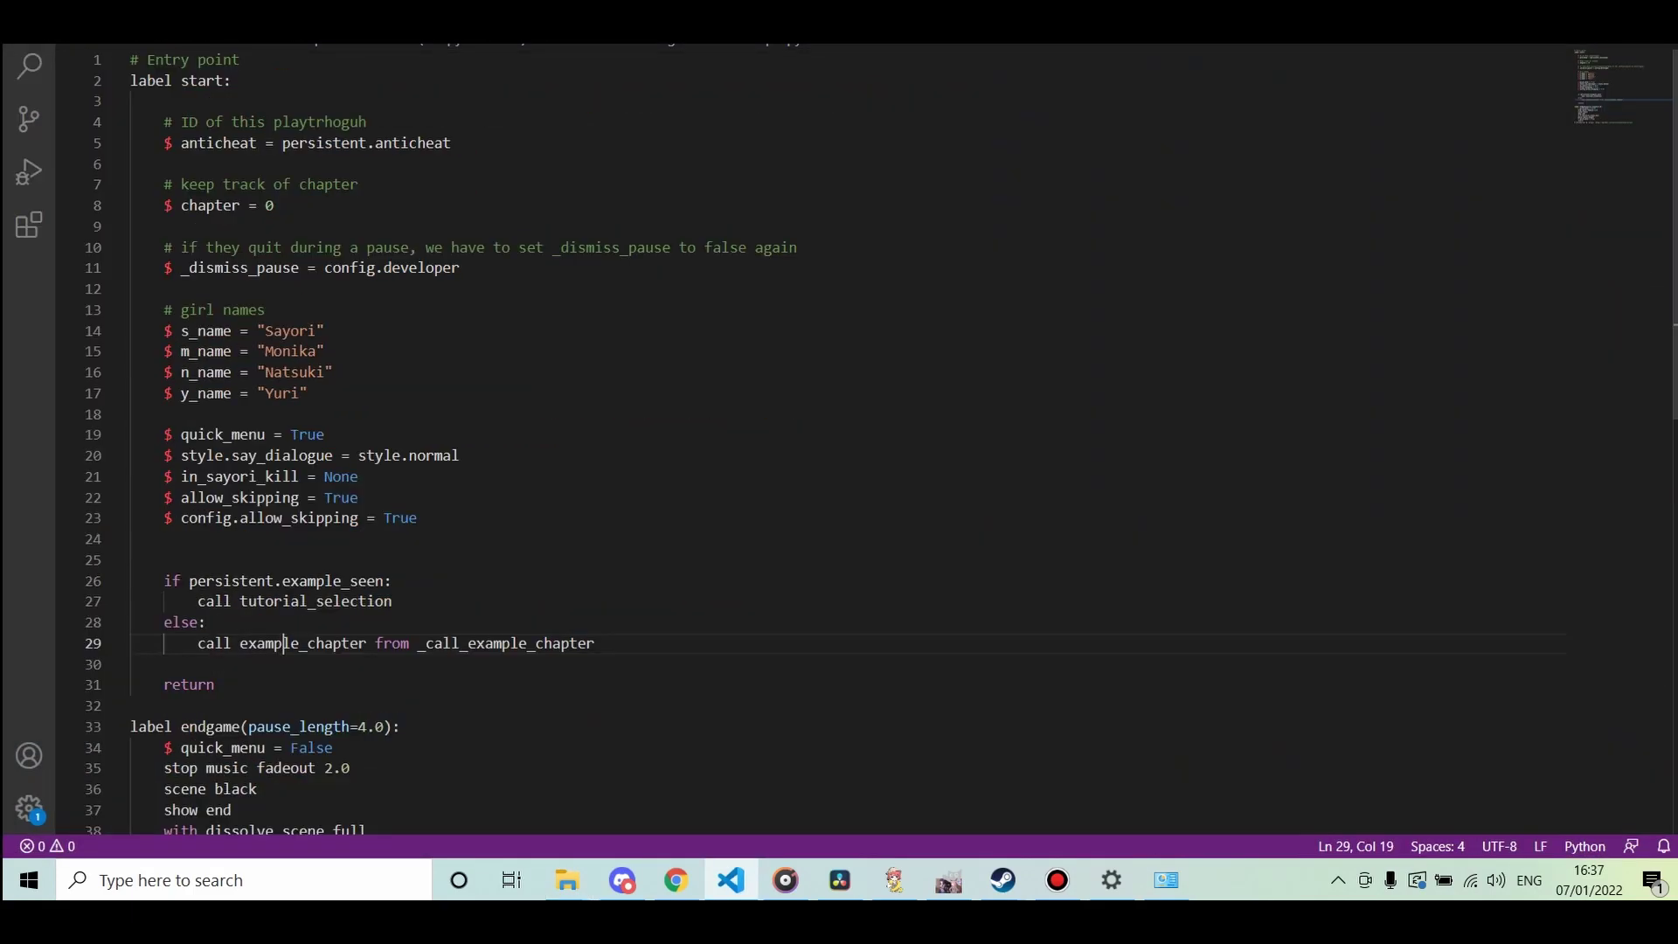
drag(596, 644, 475, 642)
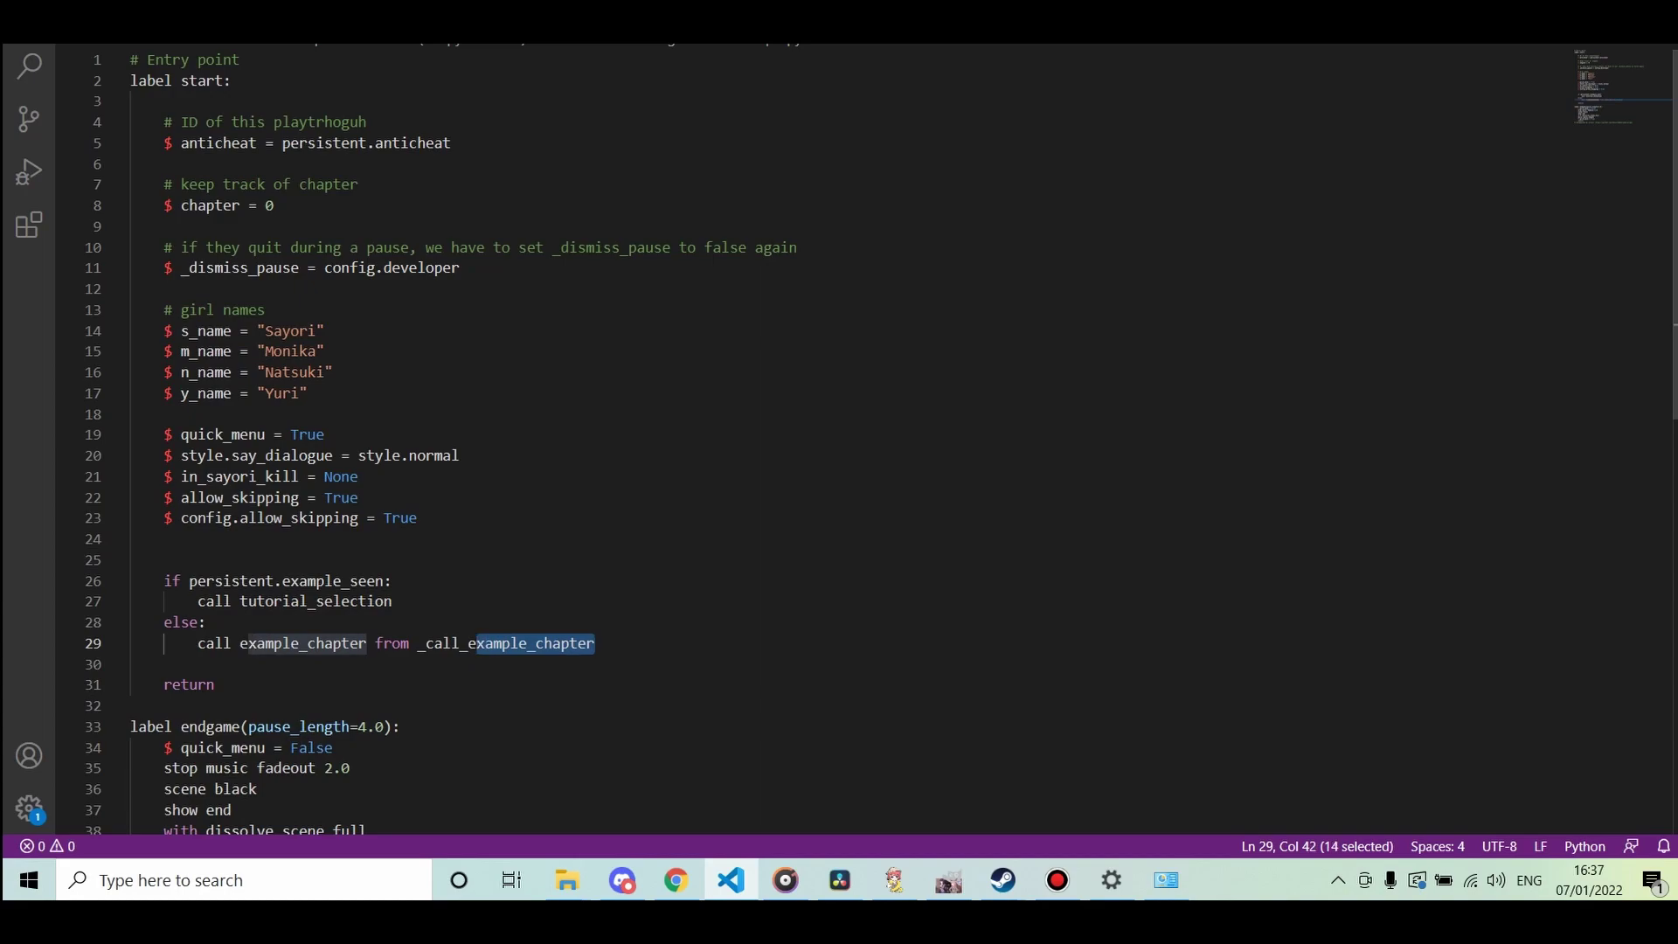
key(BackSpace)
key(BackSpace)
text(story)
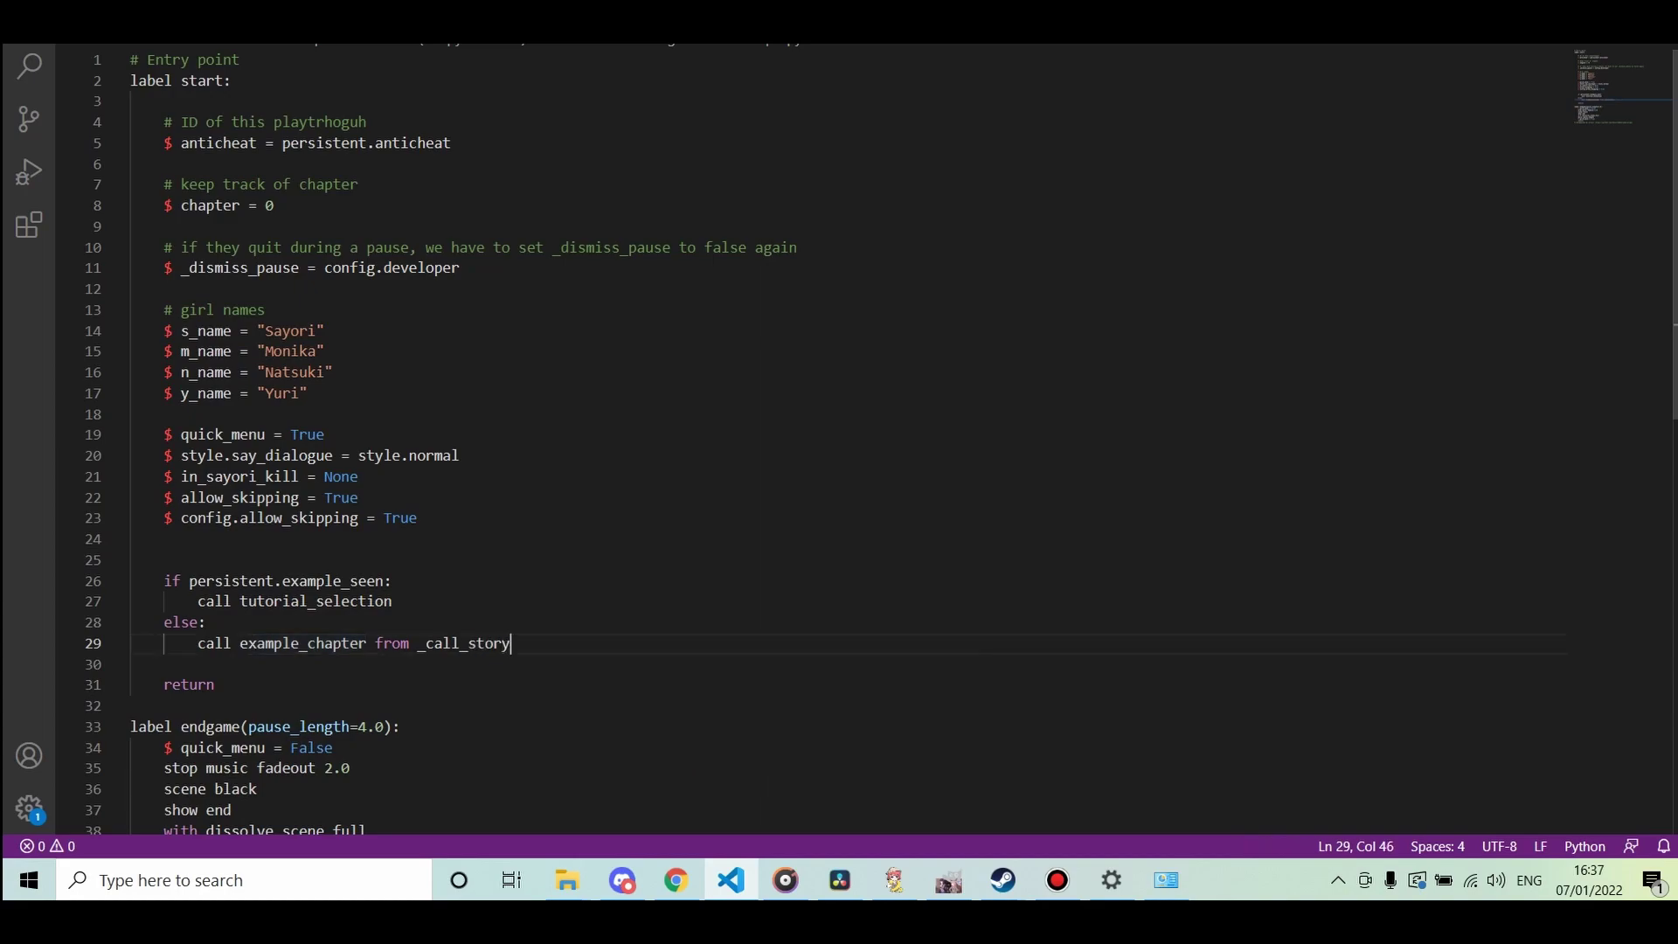
drag(367, 644, 250, 642)
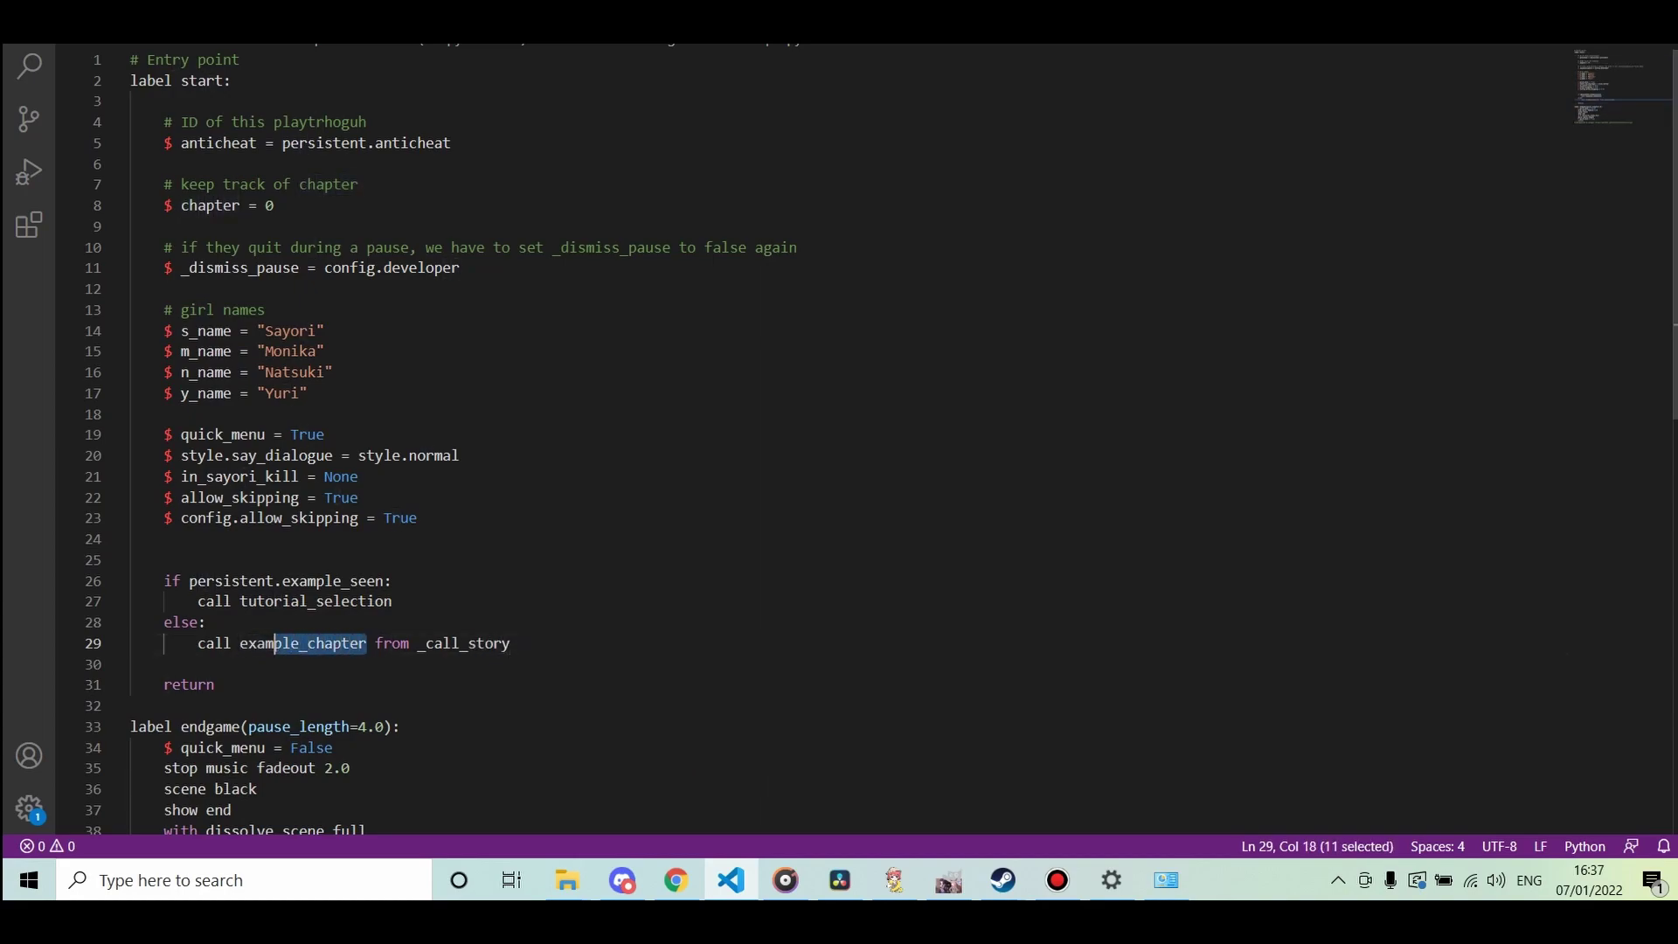
key(BackSpace)
key(BackSpace)
text(story)
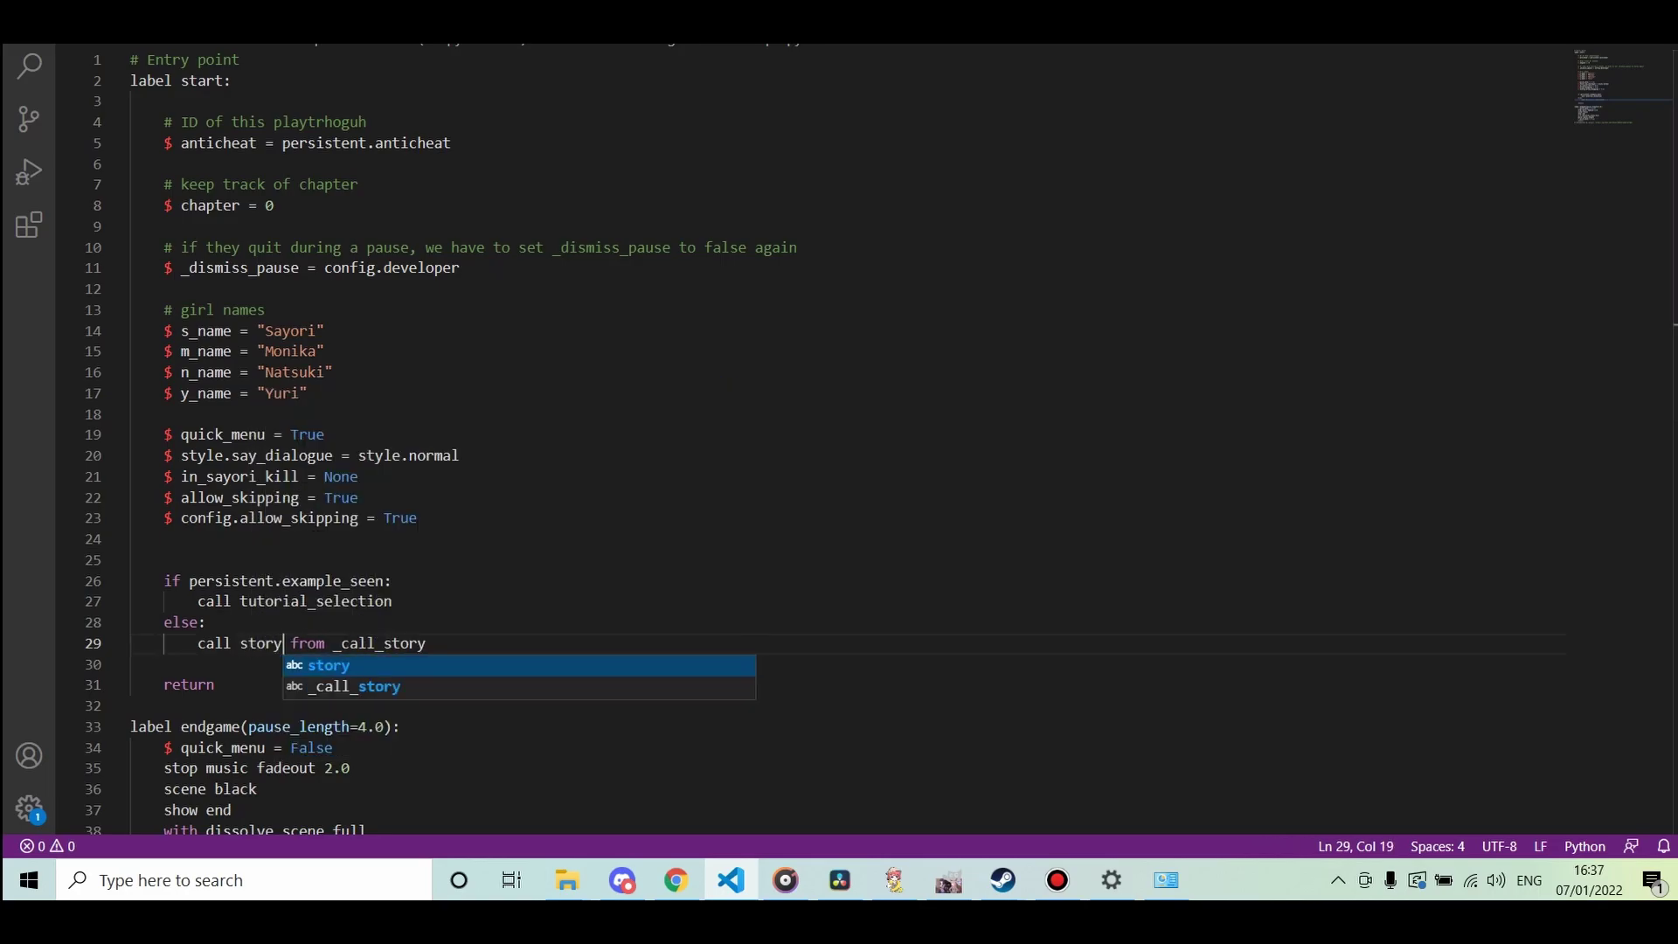
key(alt+Tab)
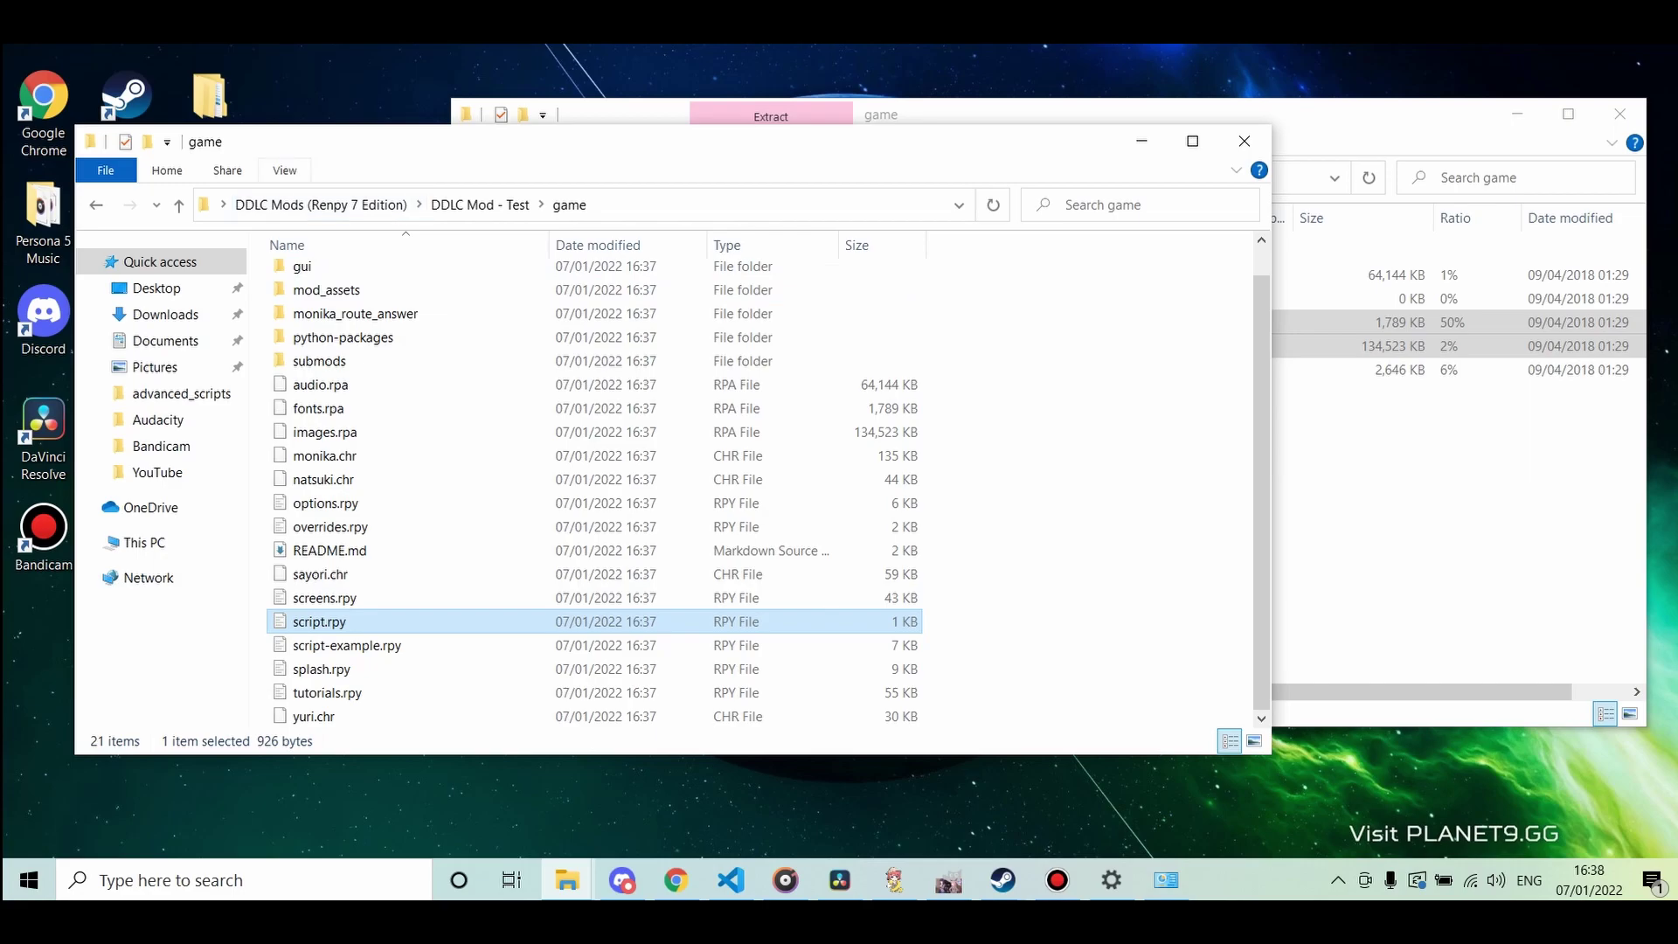
click(284, 171)
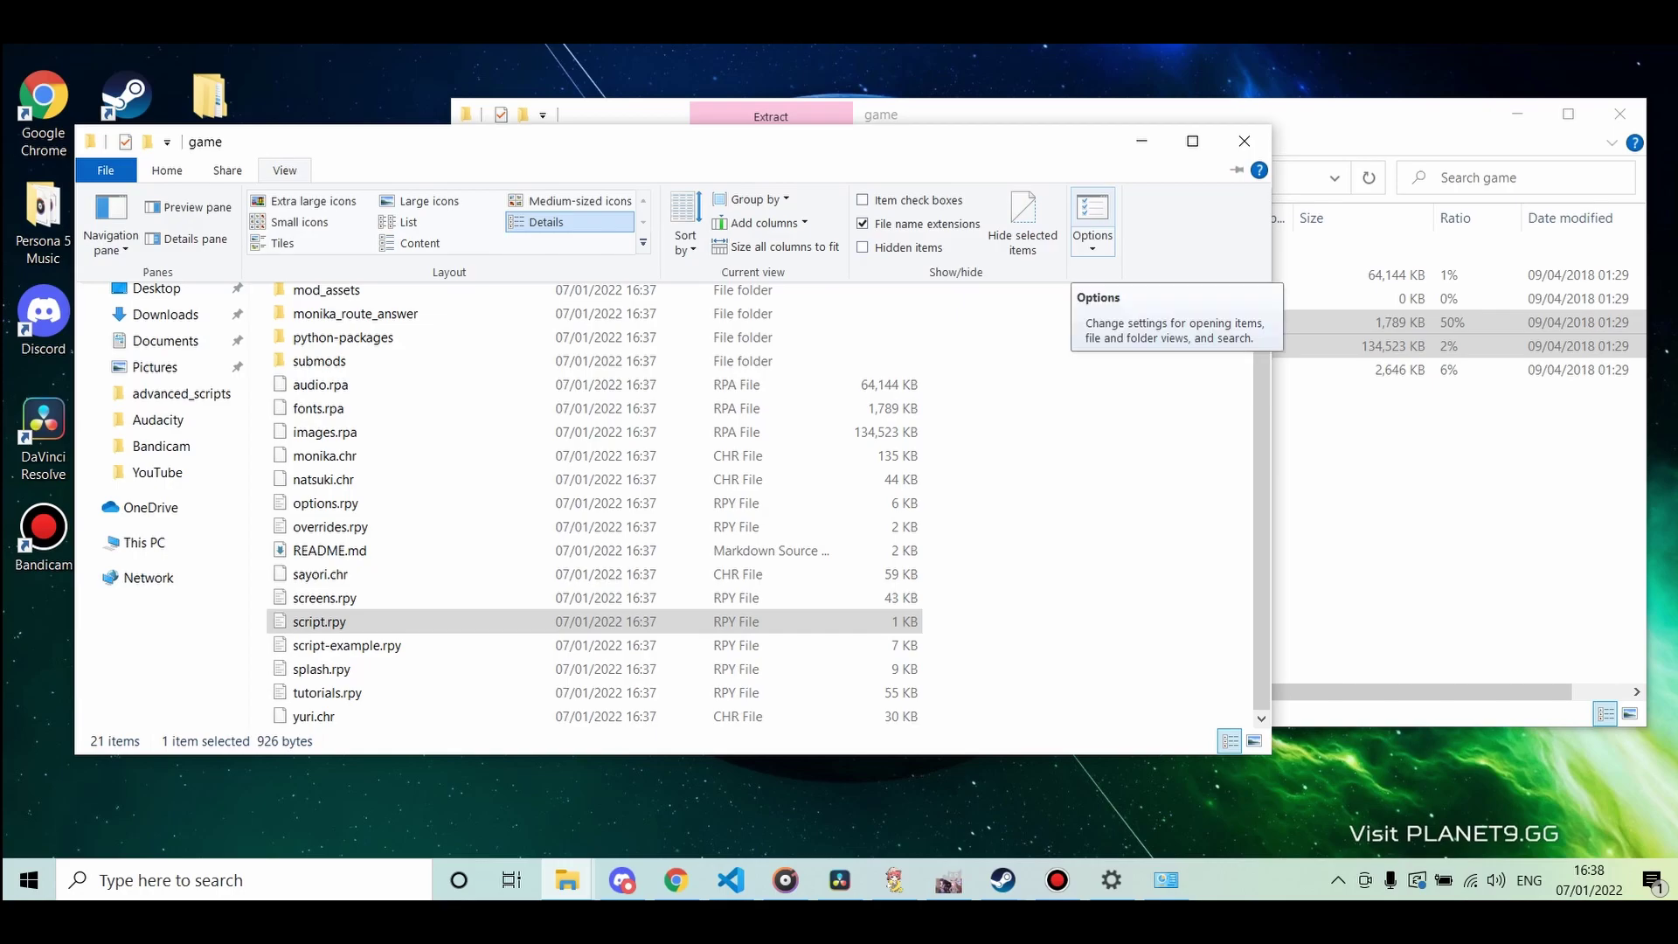
click(1093, 216)
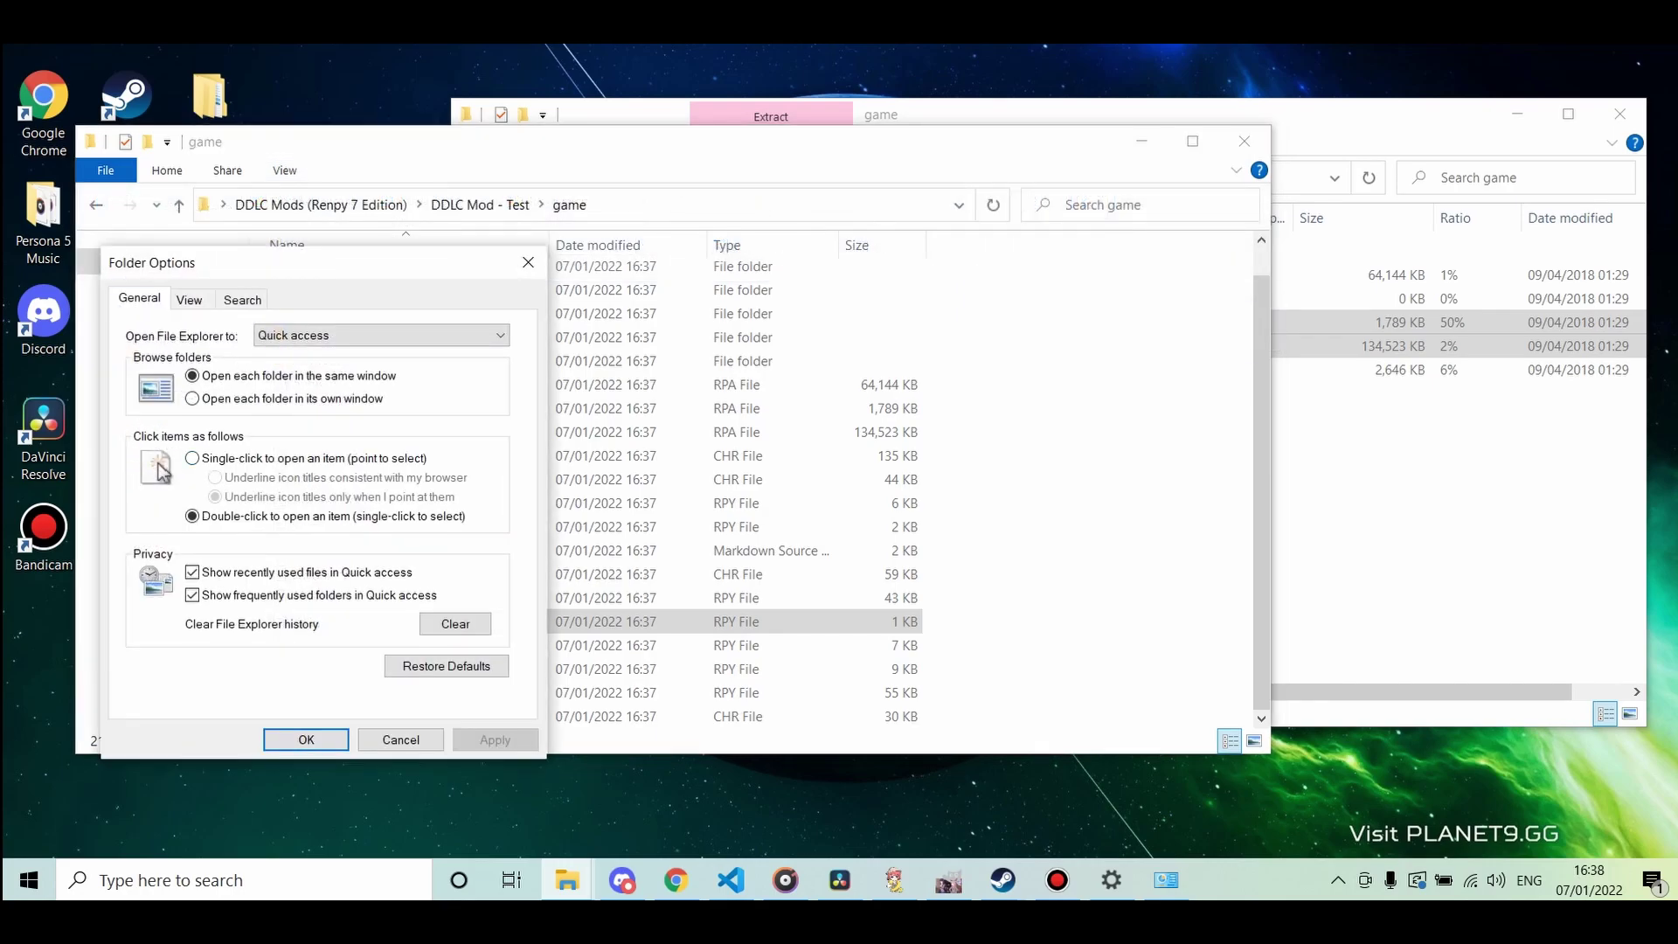
click(189, 299)
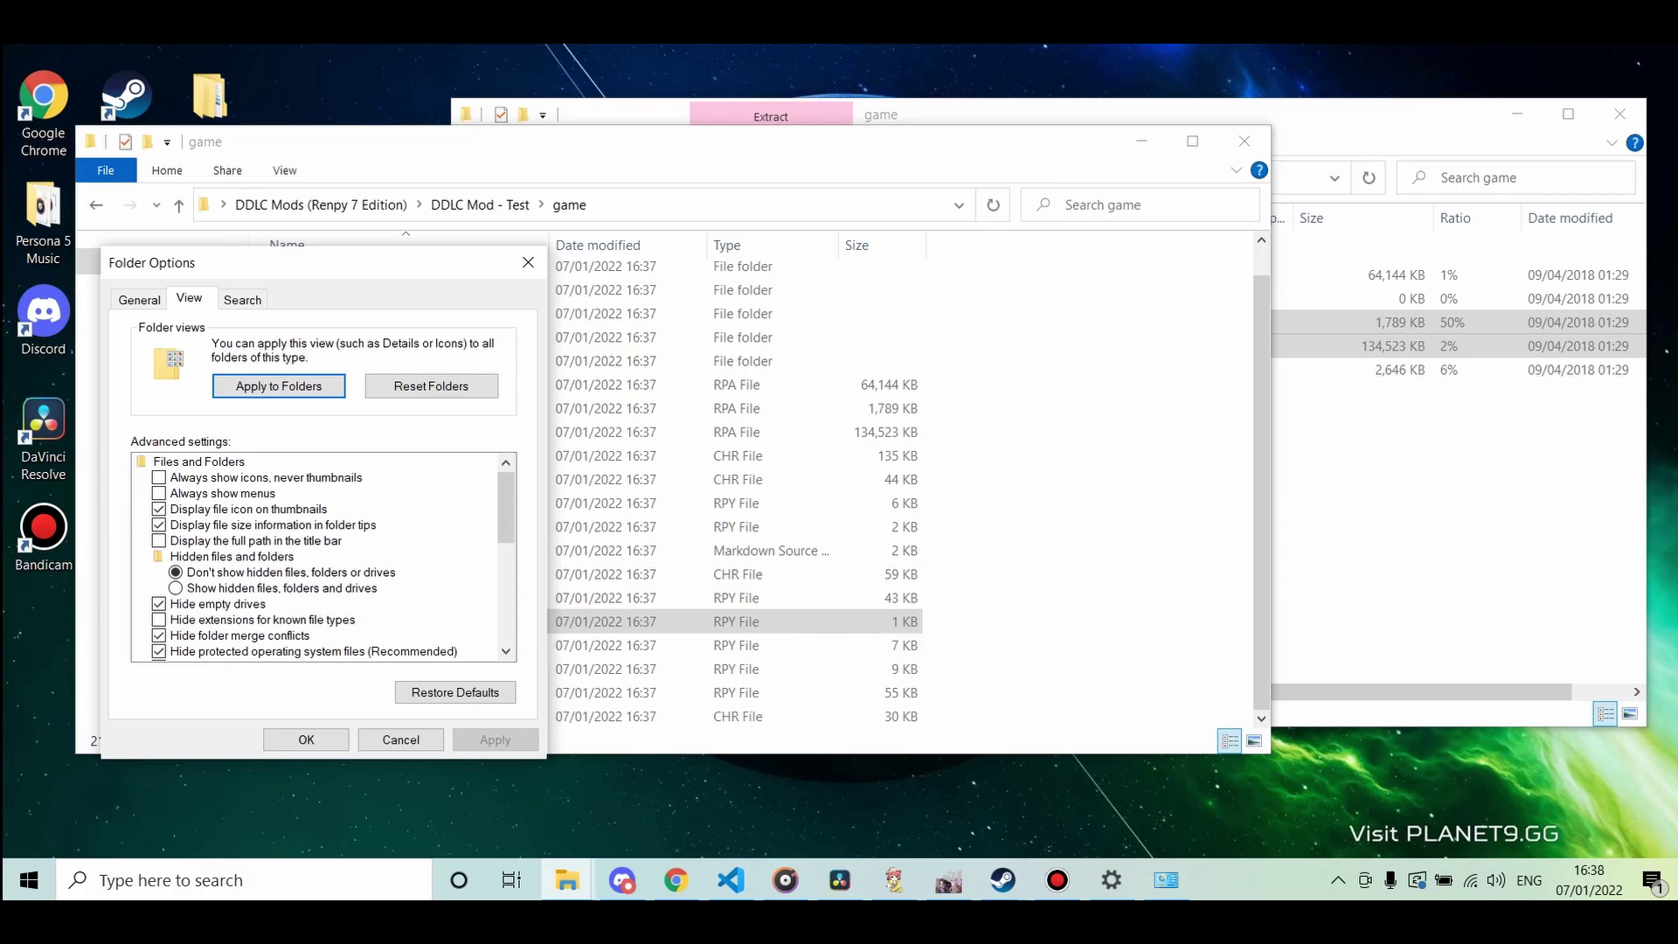
click(401, 740)
Create a new text document named story and rename it to story.rpy
right_click(926, 519)
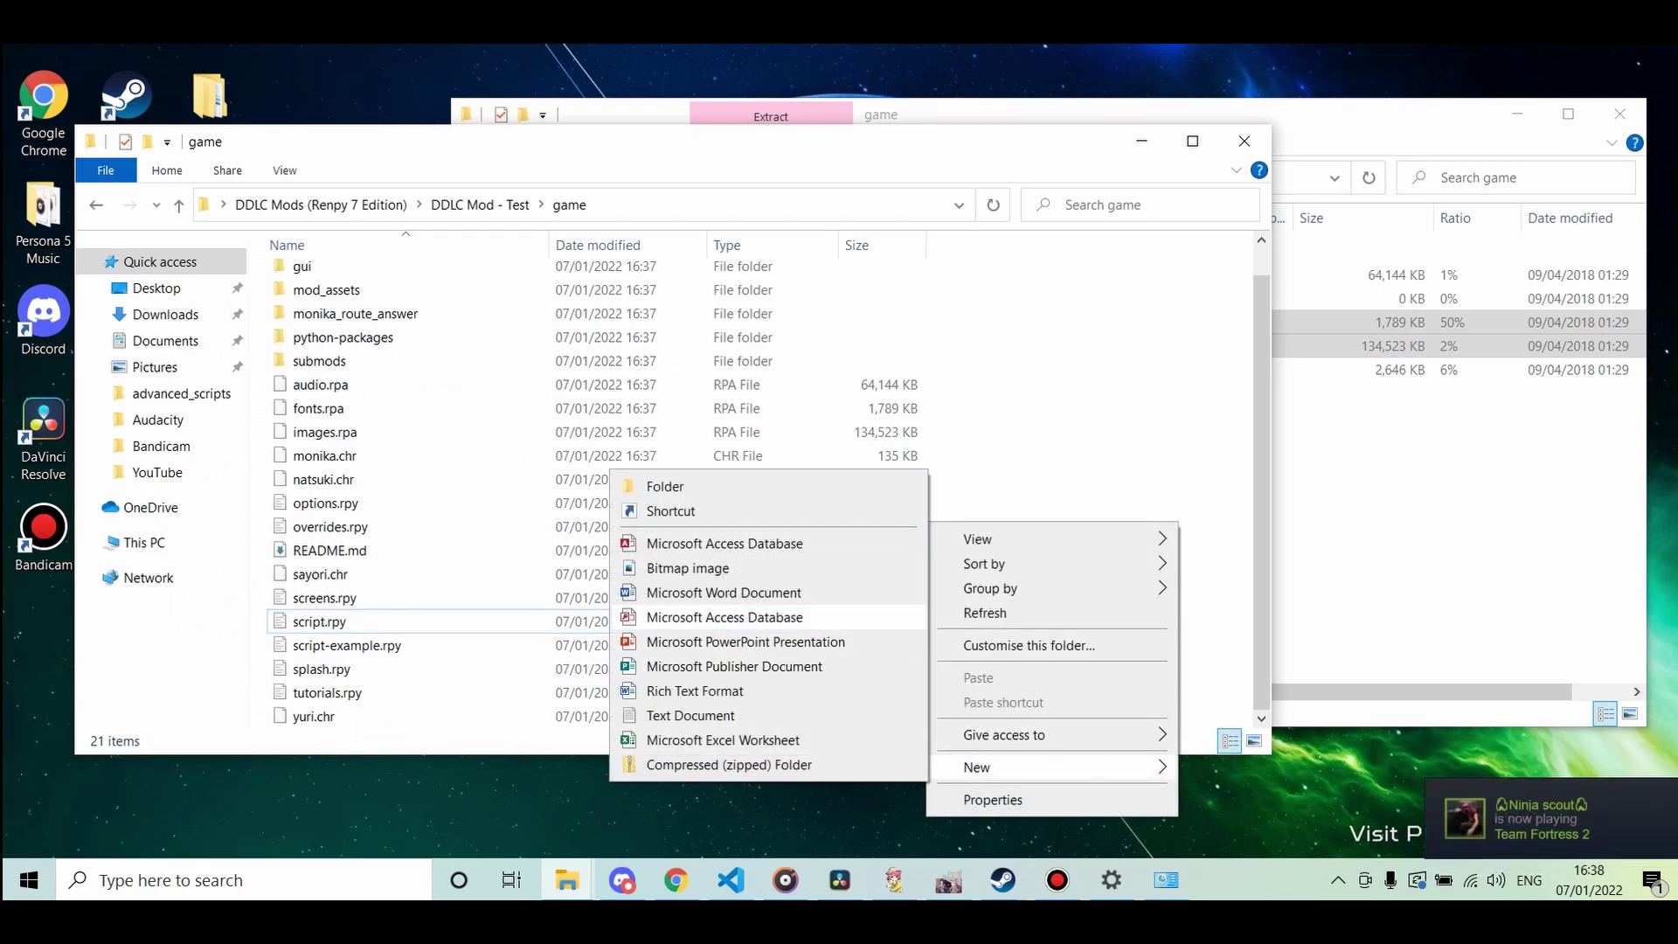
click(691, 715)
text(story.txt)
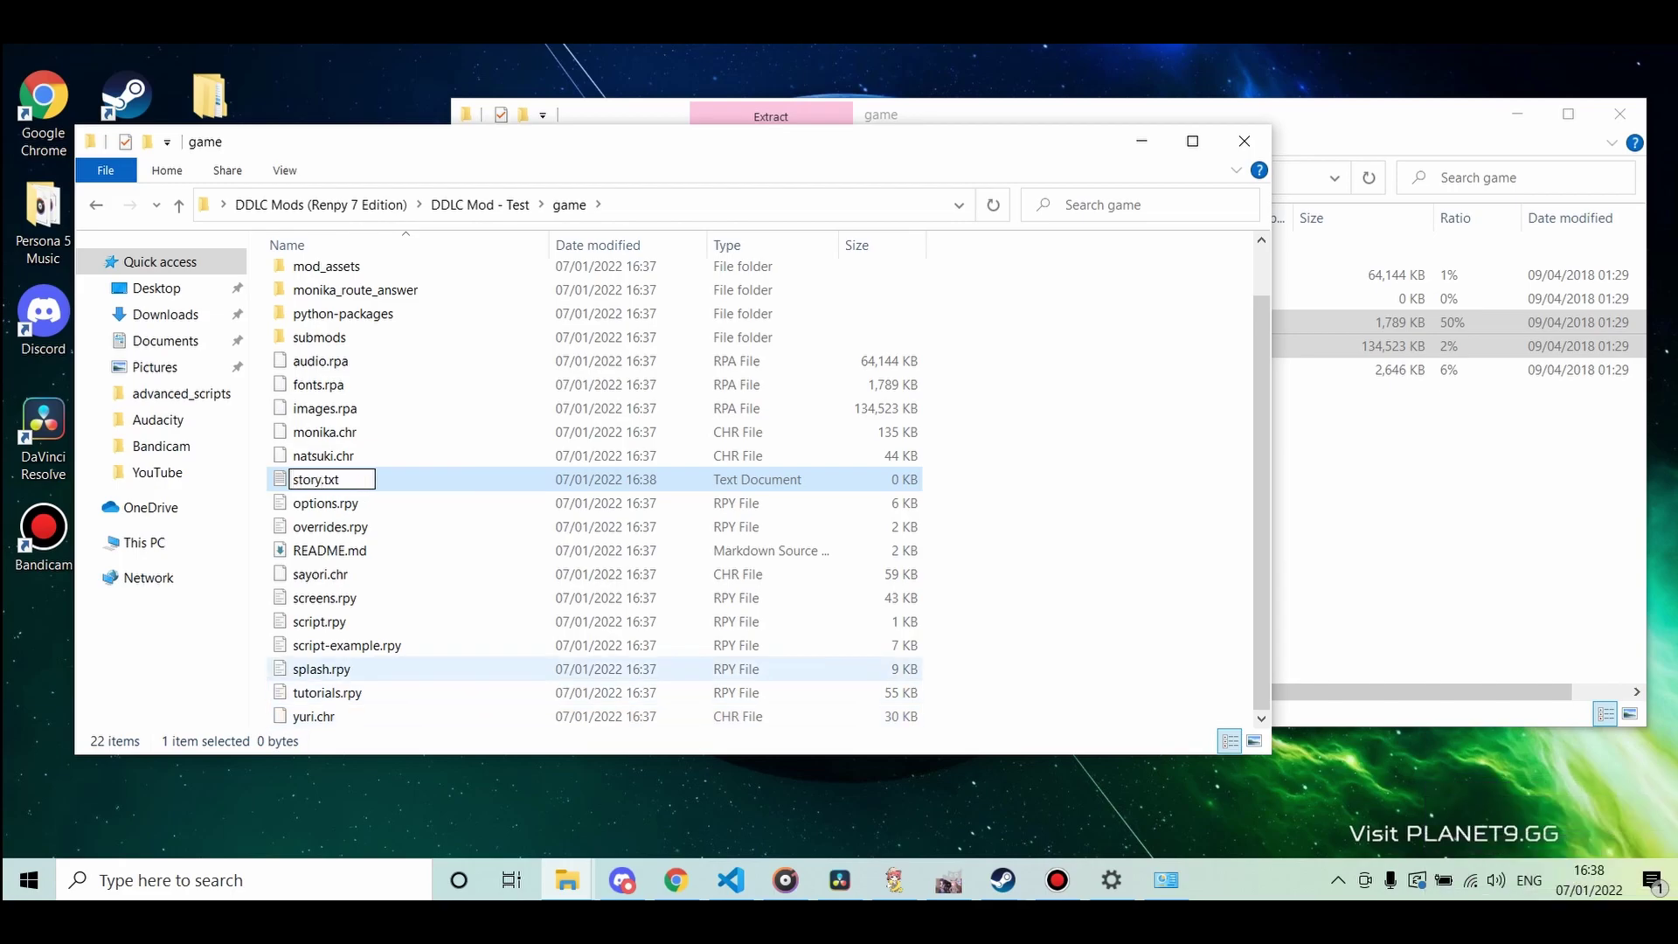
key(Return)
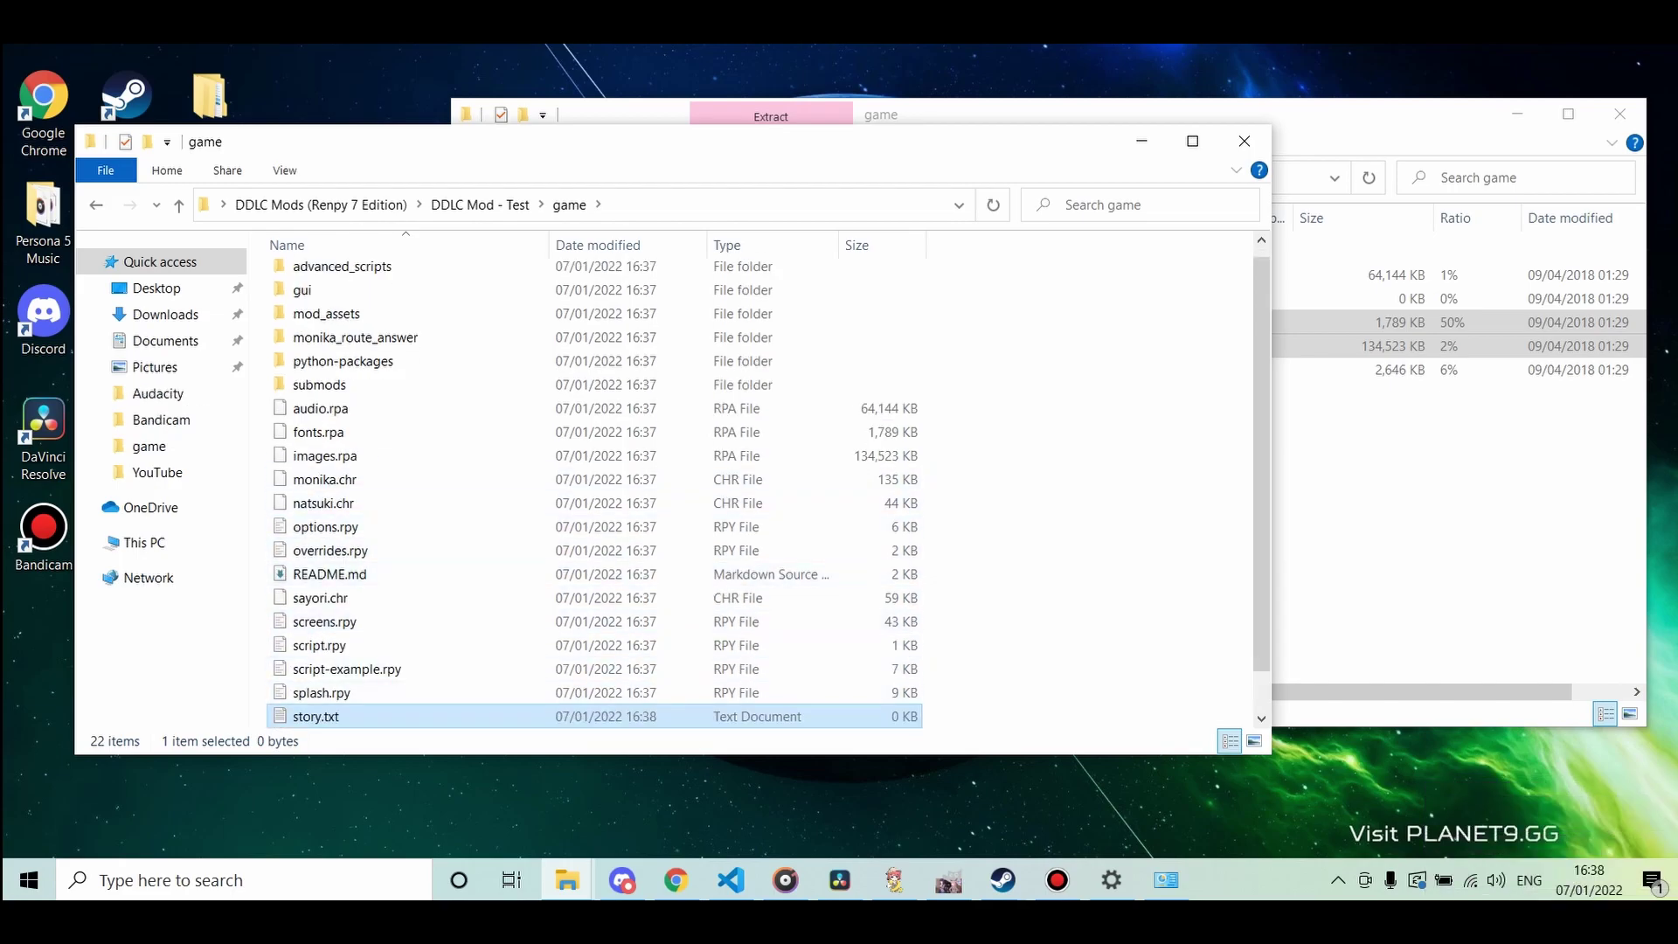
key(F2)
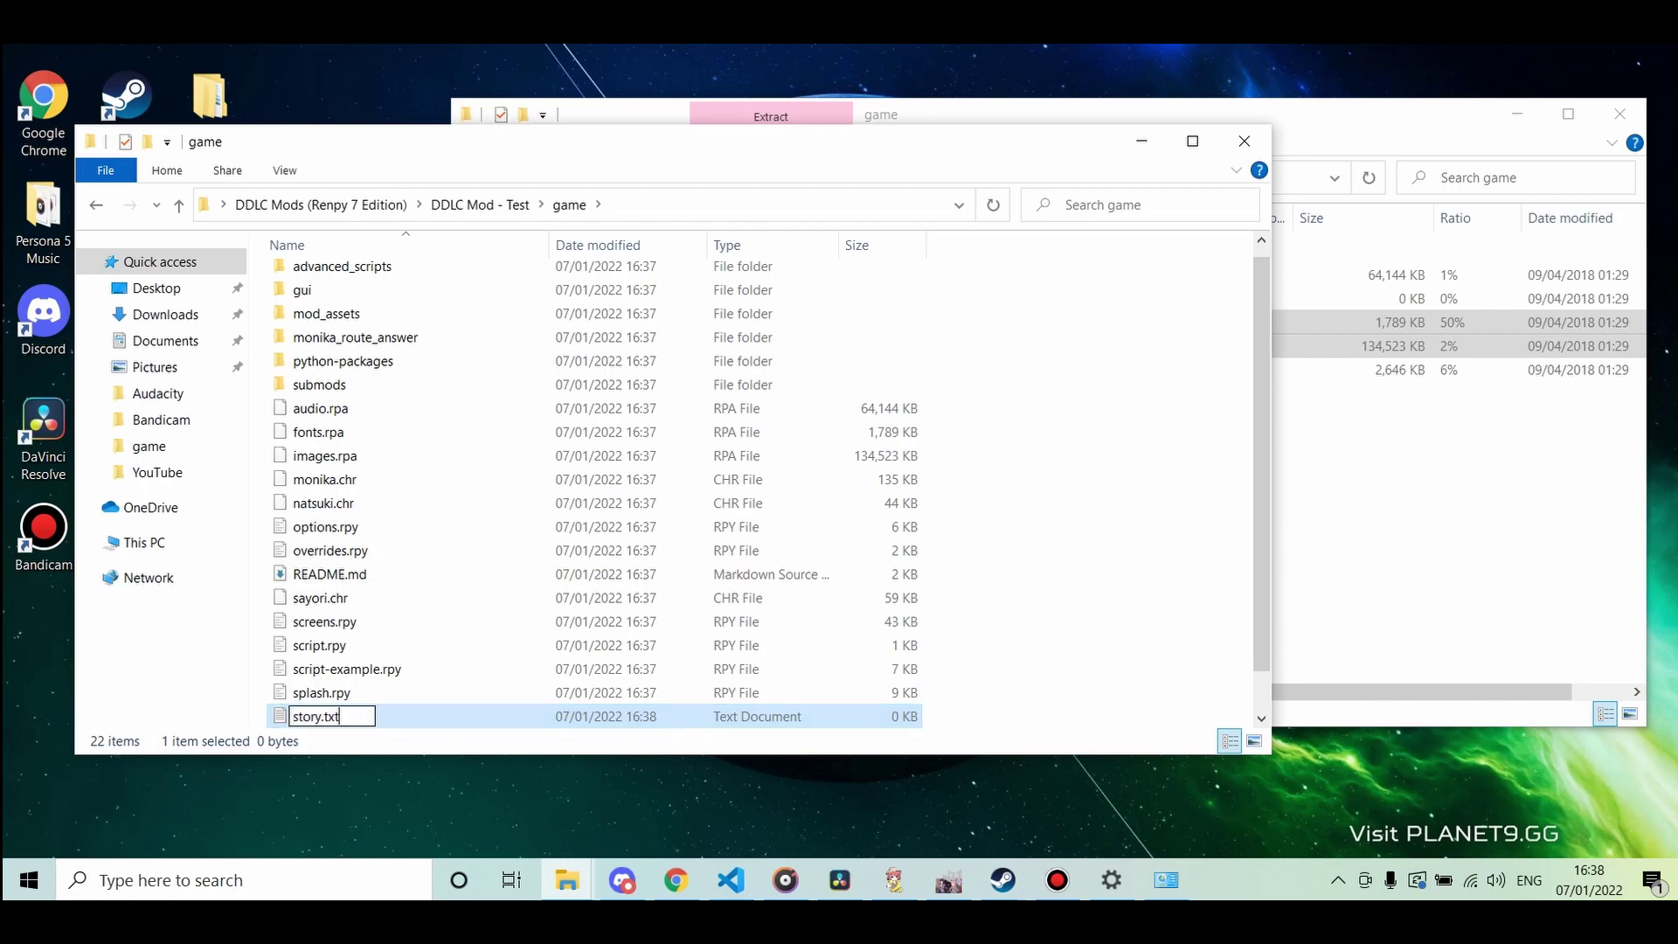
text(story.rpy)
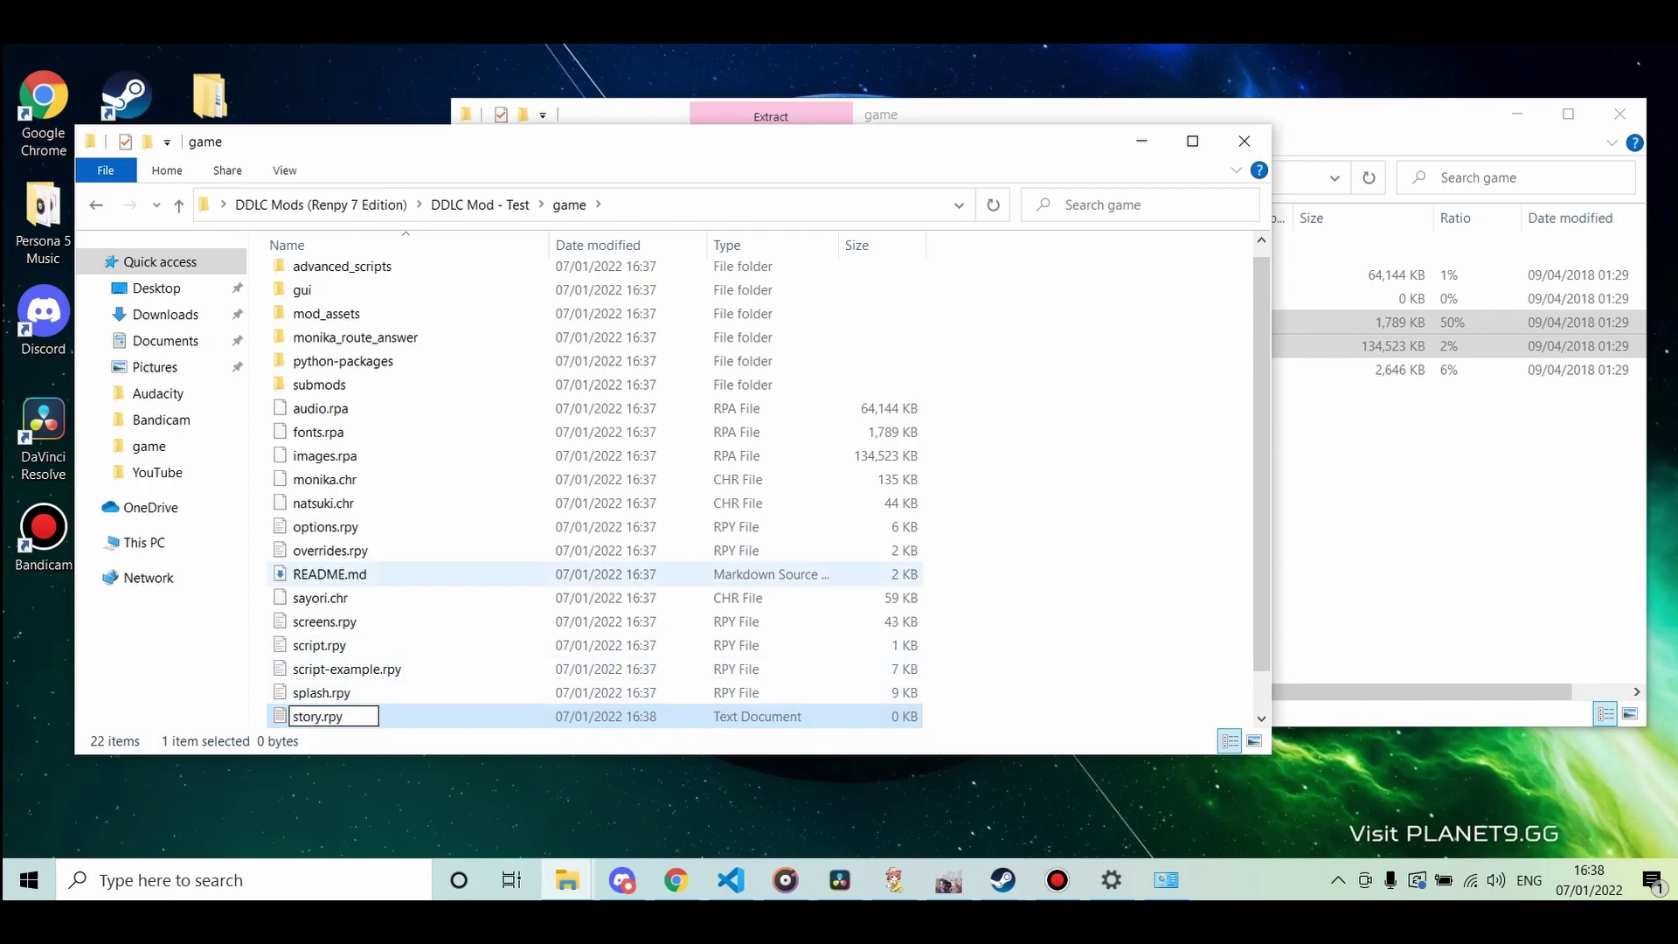
key(Return)
key(Return)
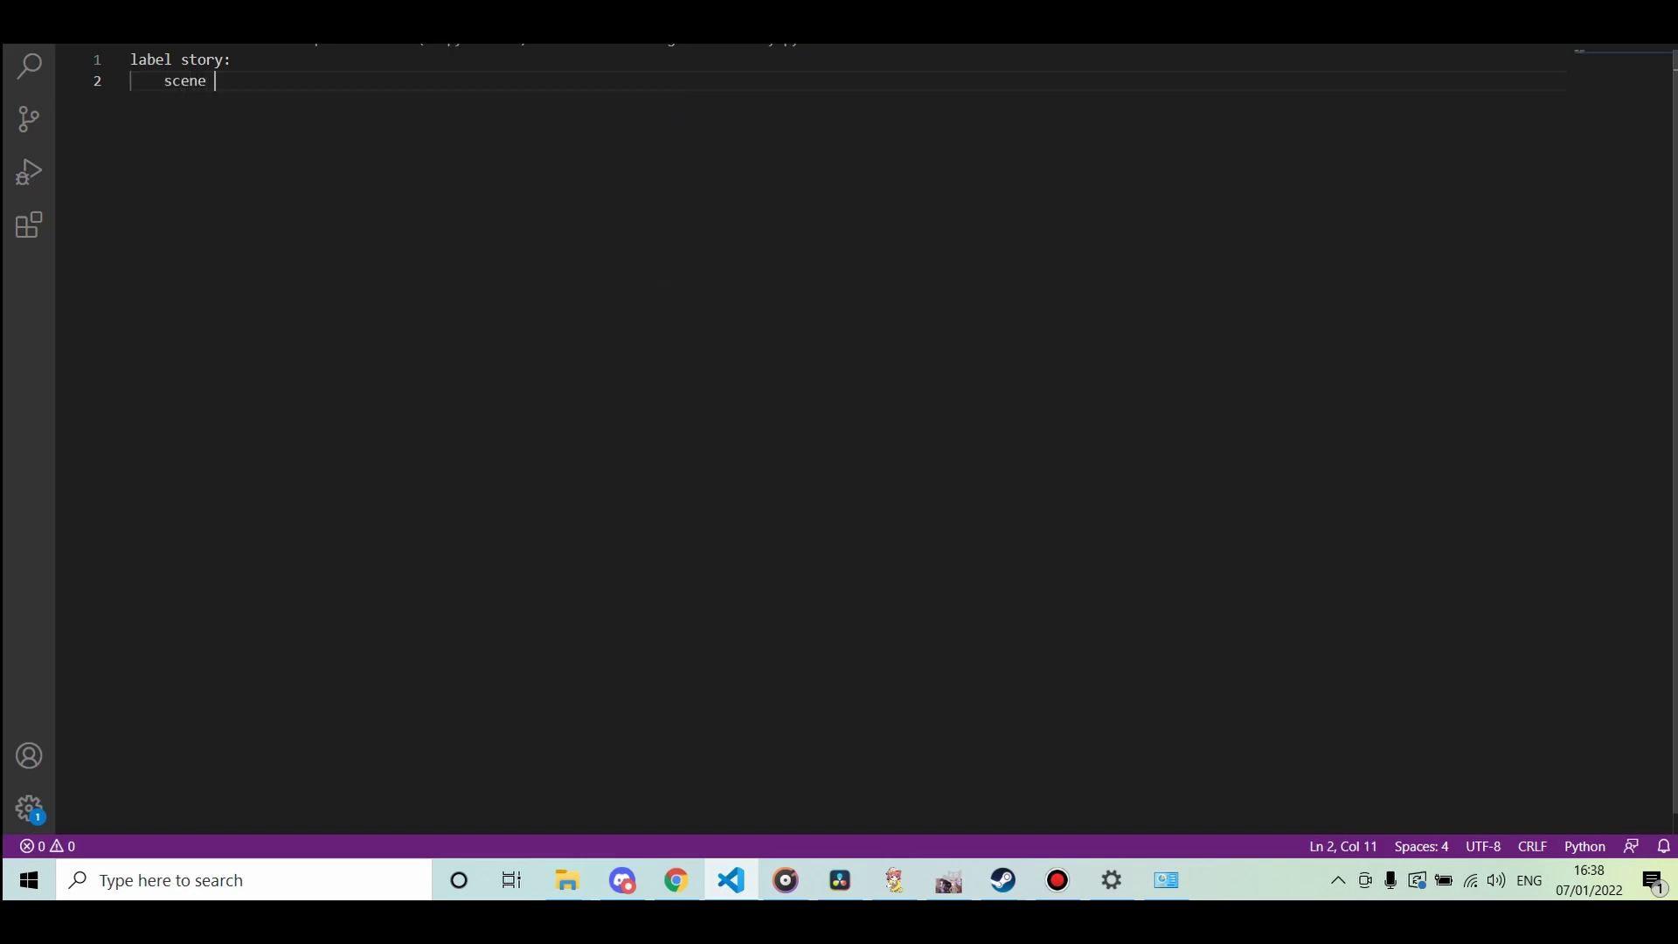
Write the story label: stop music fadeout 3.0, scene black with dissolve_scene_full, pause 4.0
key(BackSpace)
key(BackSpace)
key(BackSpace)
key(BackSpace)
key(BackSpace)
text(pl)
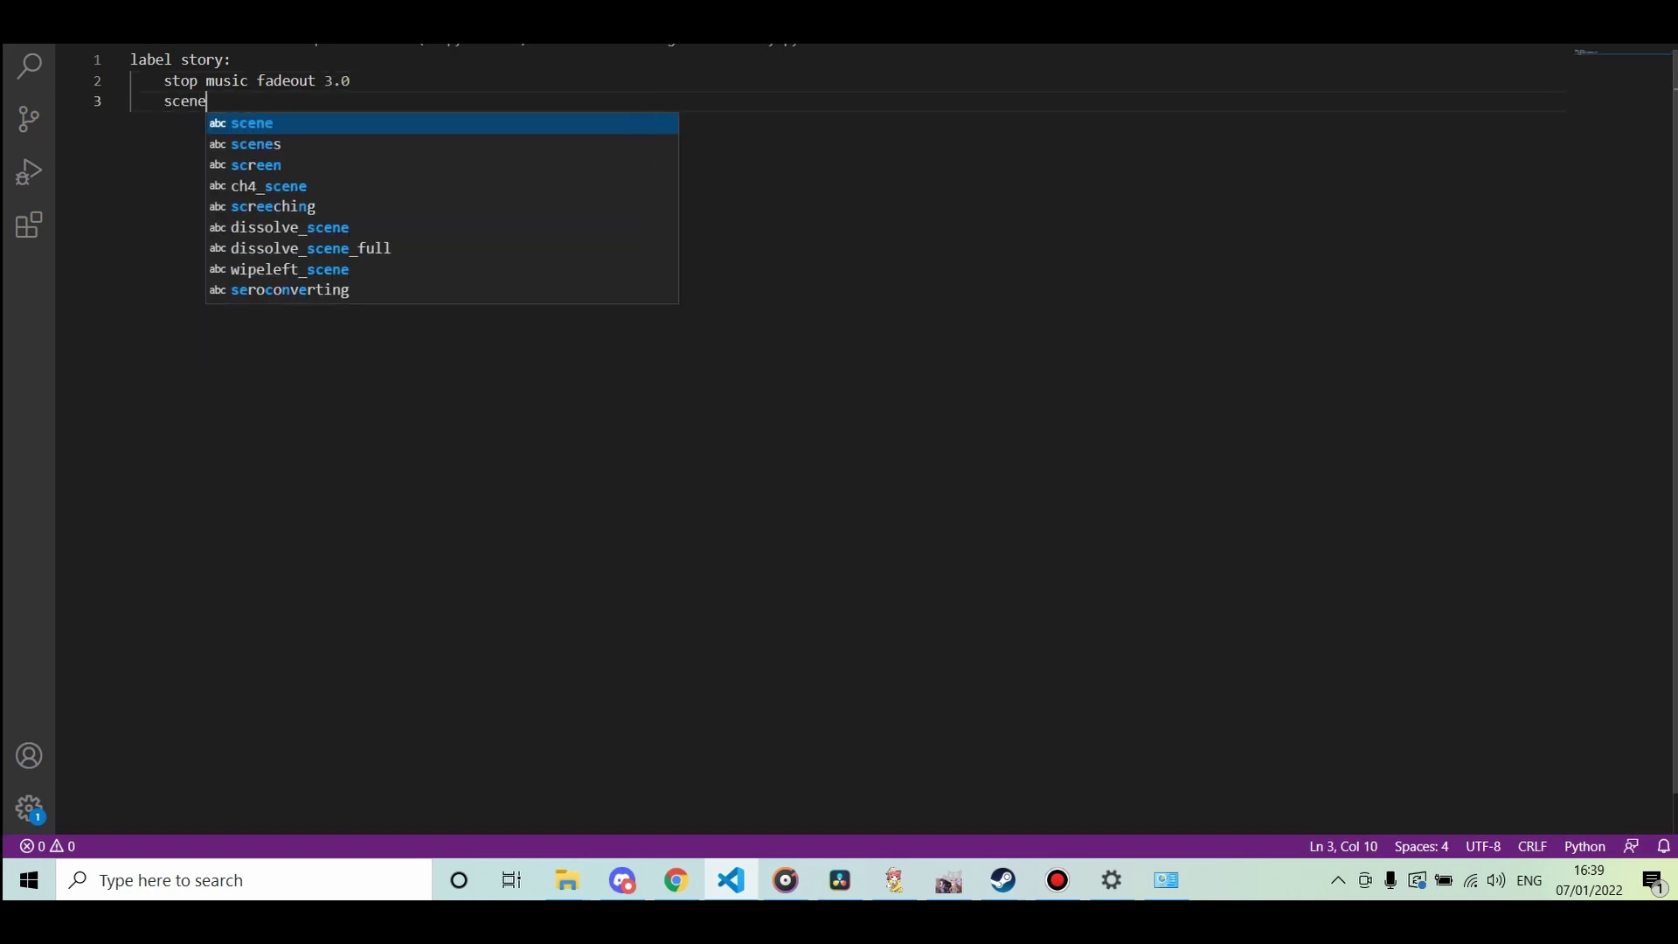
text(black with)
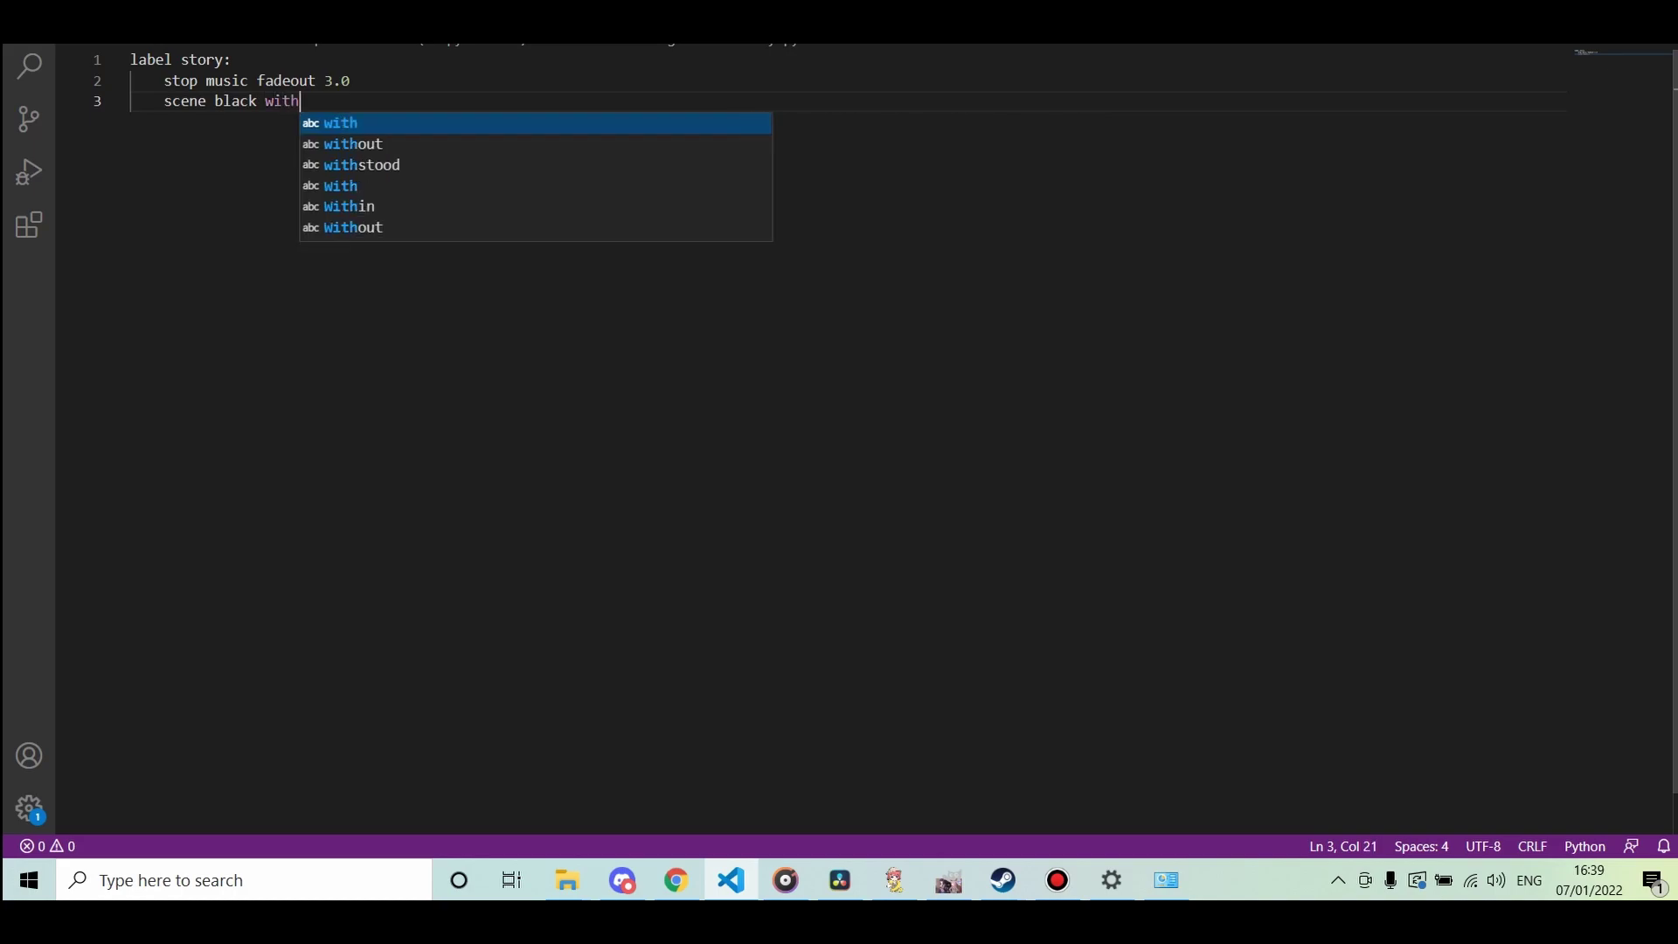
key(BackSpace)
key(BackSpace)
key(BackSpace)
key(BackSpace)
key(BackSpace)
key(Return)
text(with )
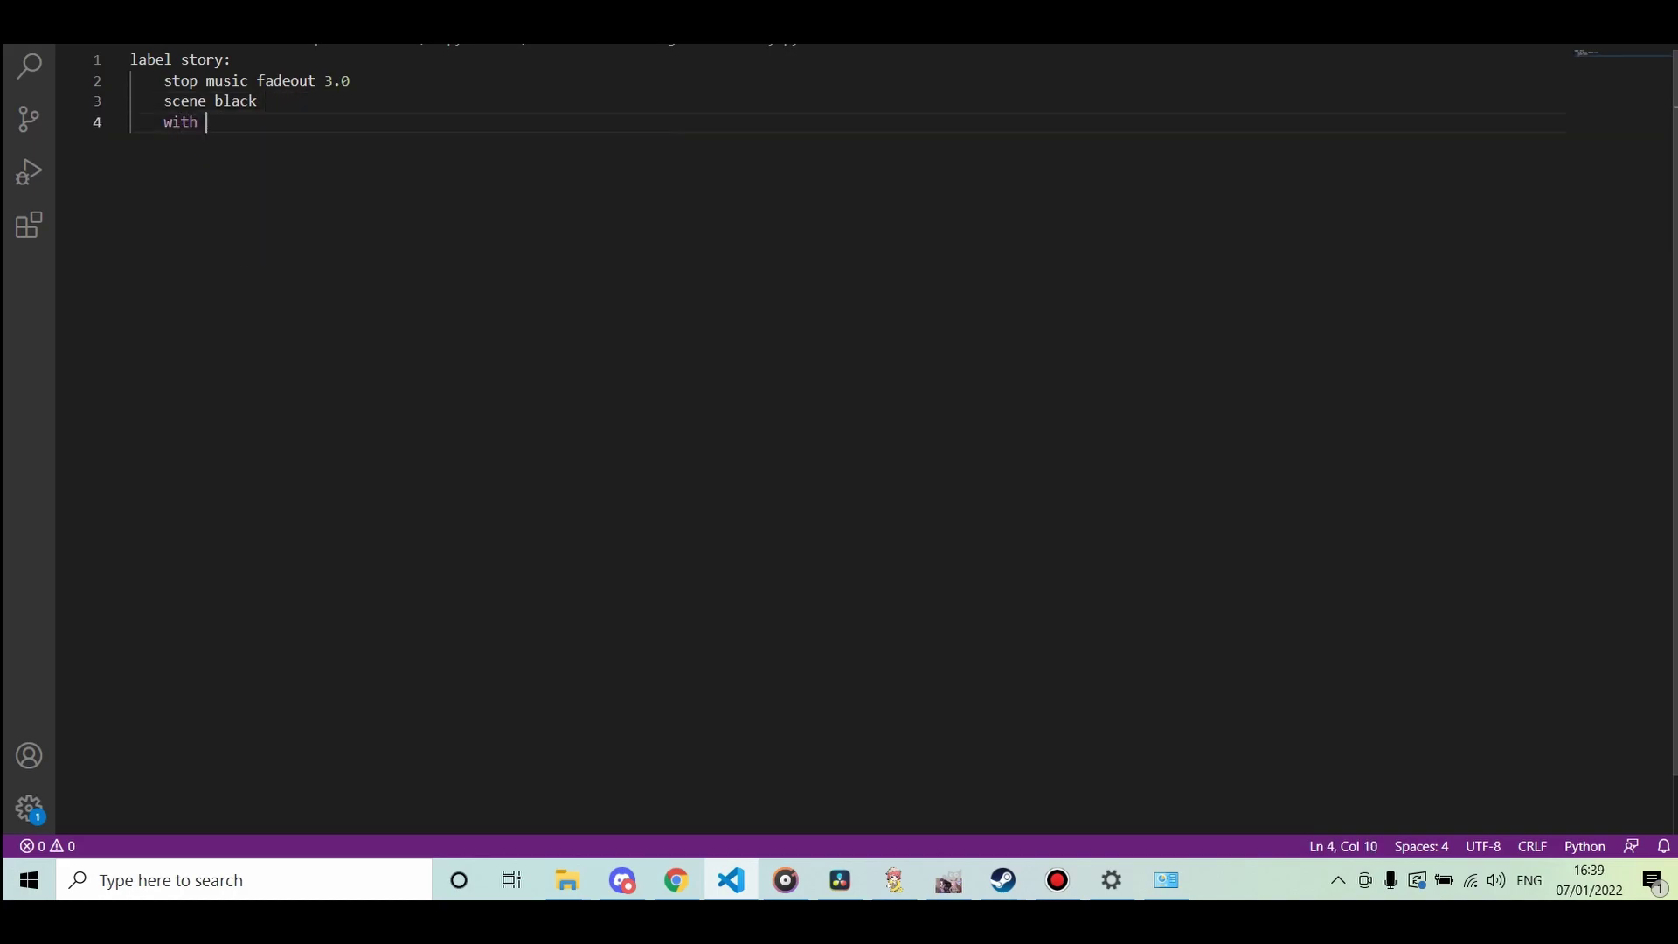
text(disso)
key(BackSpace)
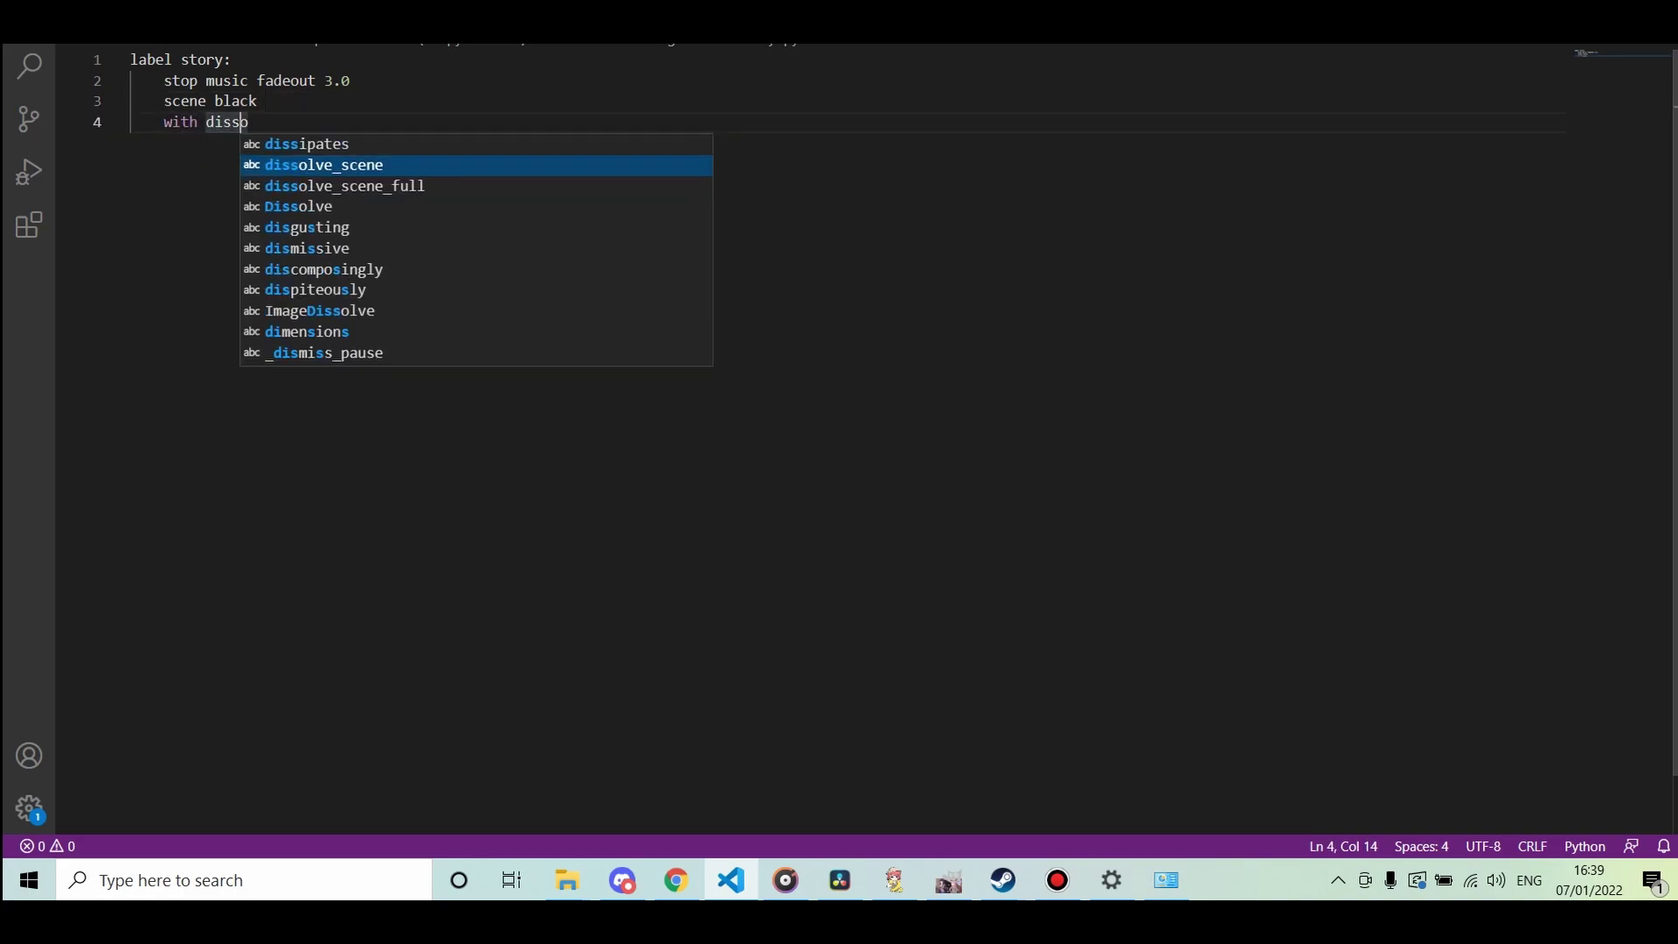
key(Tab)
text(_ful)
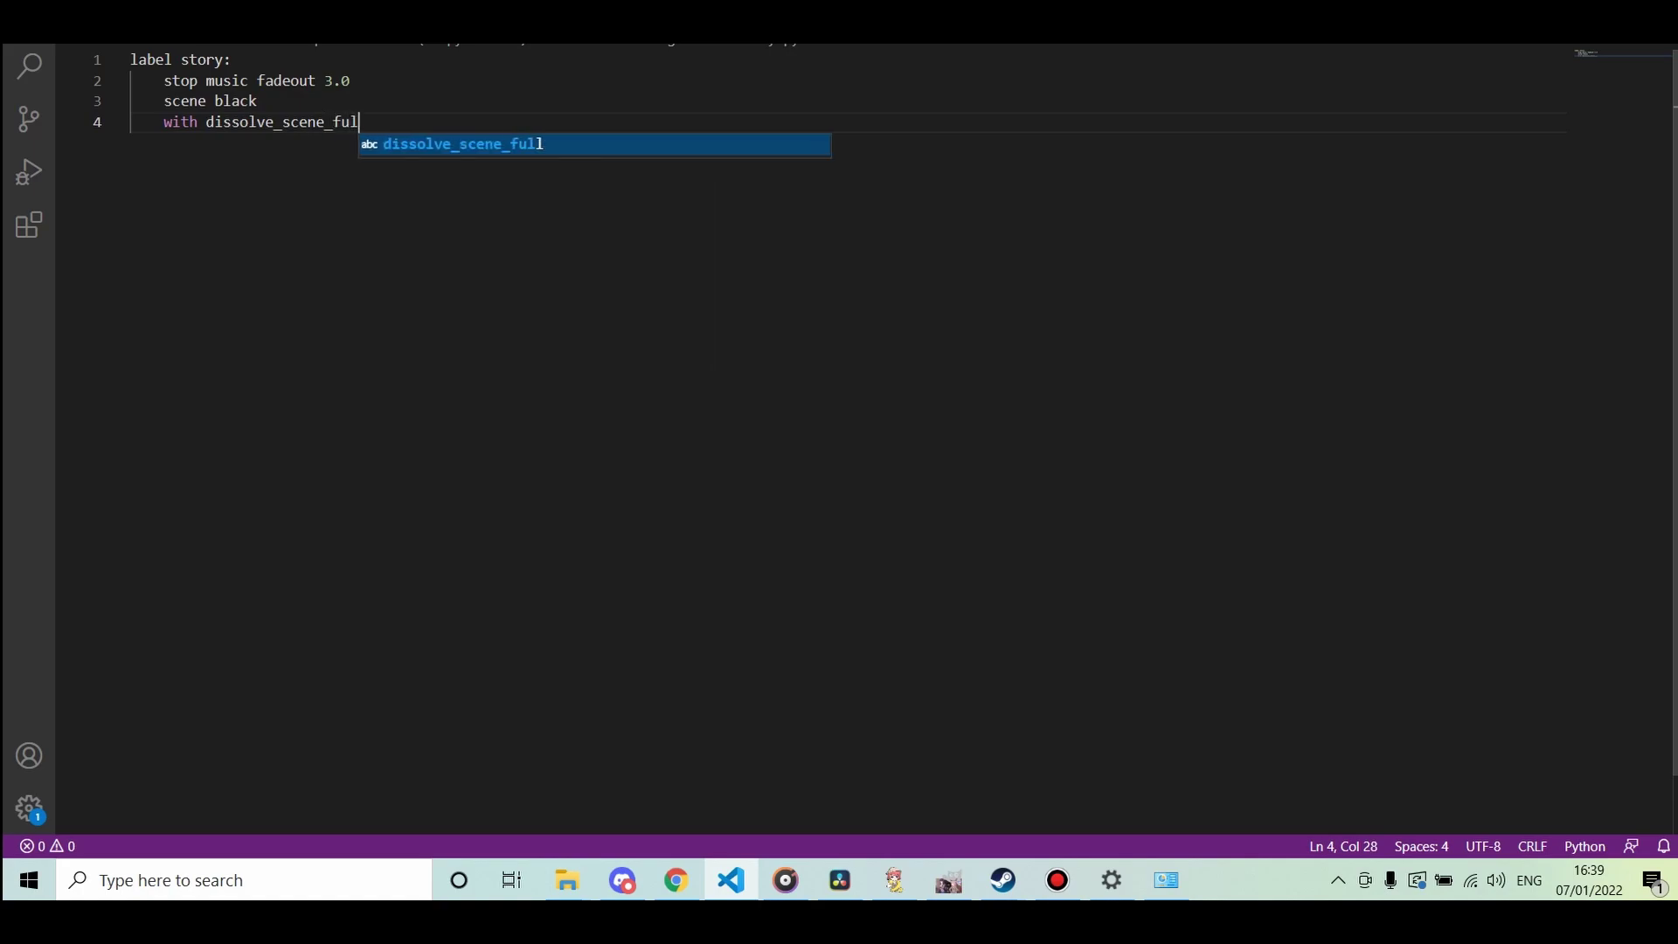
text(l)
key(Return)
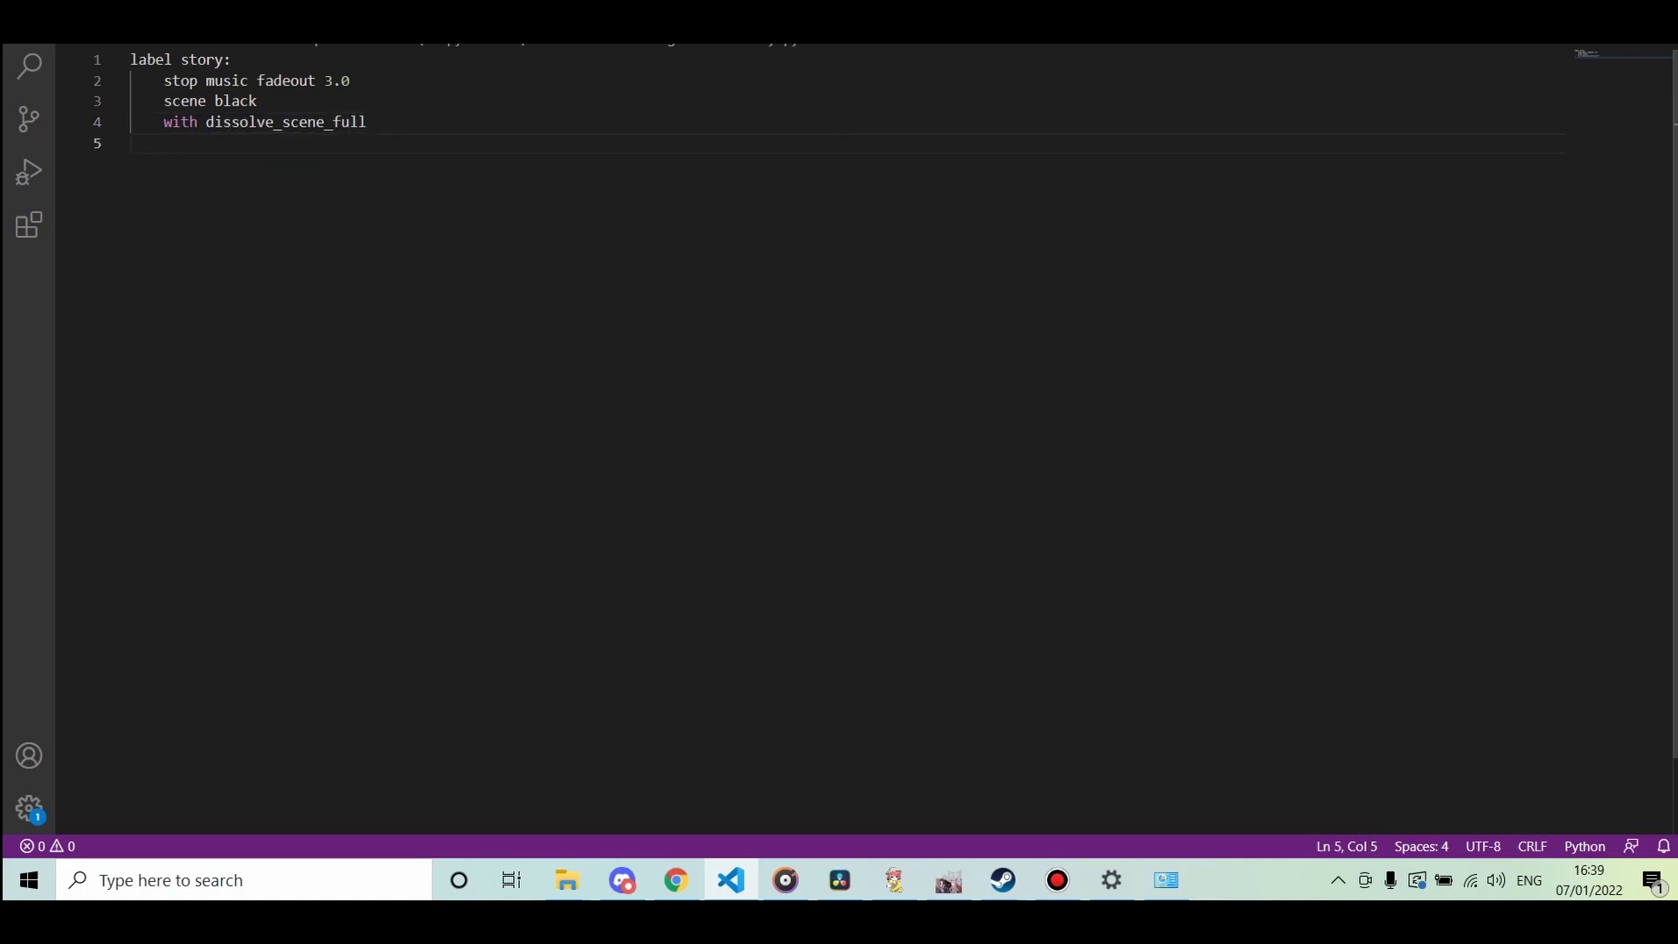
text(pause )
text(4.0)
key(Return)
Change the fadeout duration to 2.0 and the pause to 3.0
click(333, 80)
key(BackSpace)
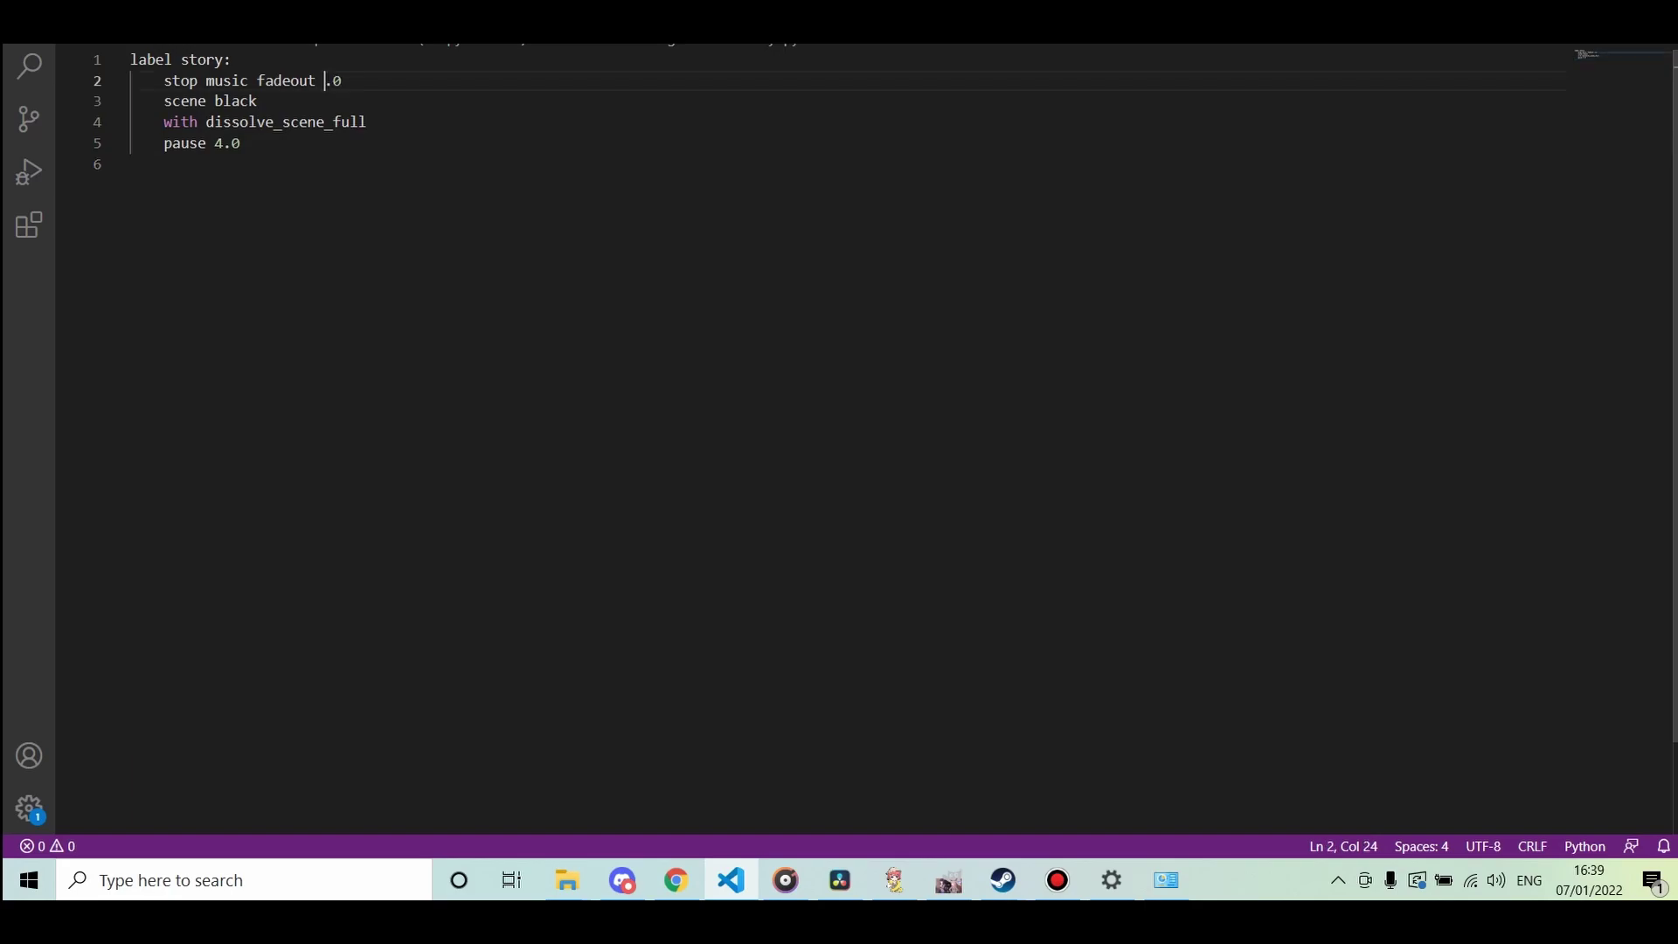
text(2)
click(223, 143)
key(BackSpace)
text(3)
Add scene bg club_day with dissolve_scene_full, window auto, and a "..." dialogue line
key(Return)
text(s)
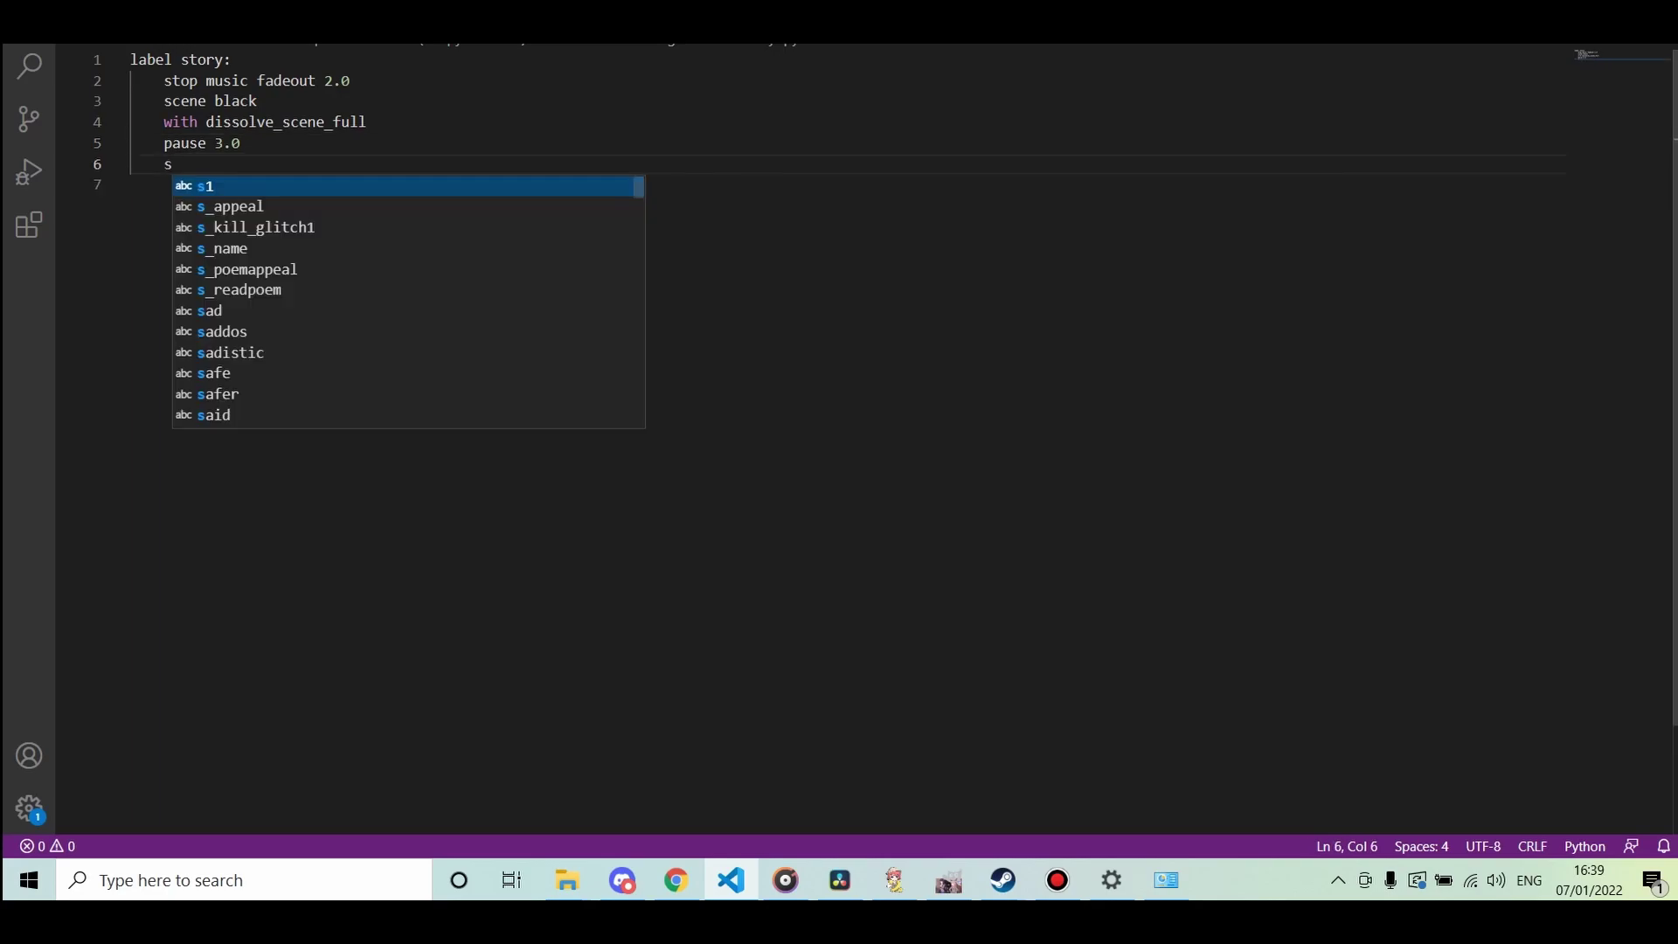
text(cene)
text( bg club)
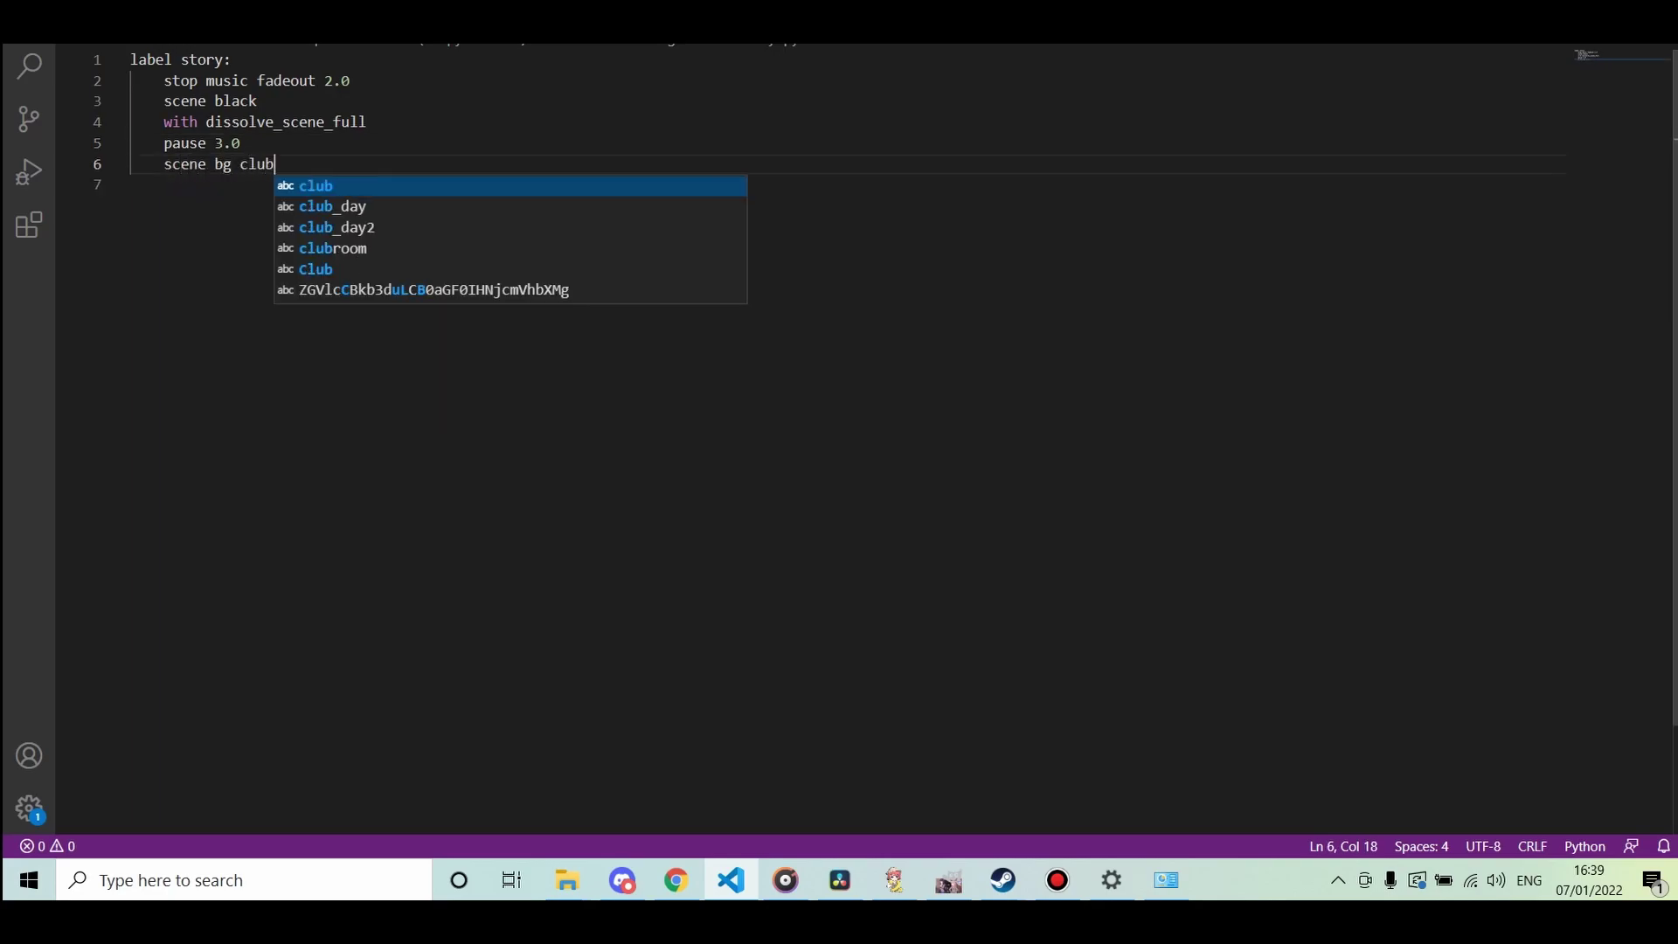
text(_day with )
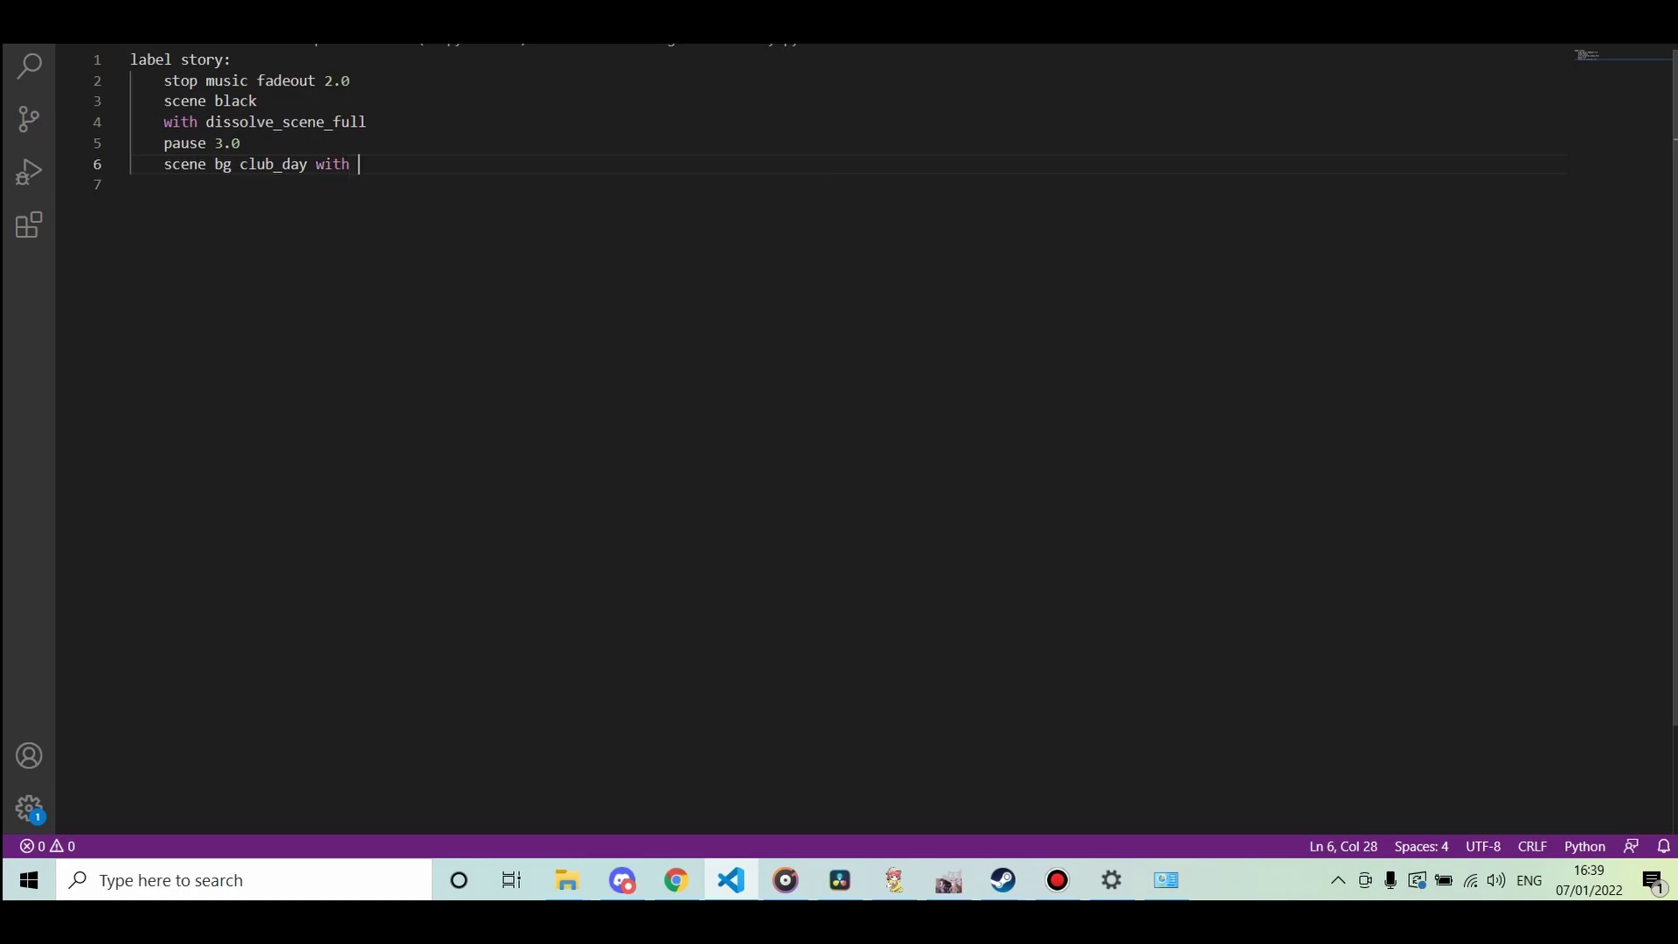
text(dis)
text(s)
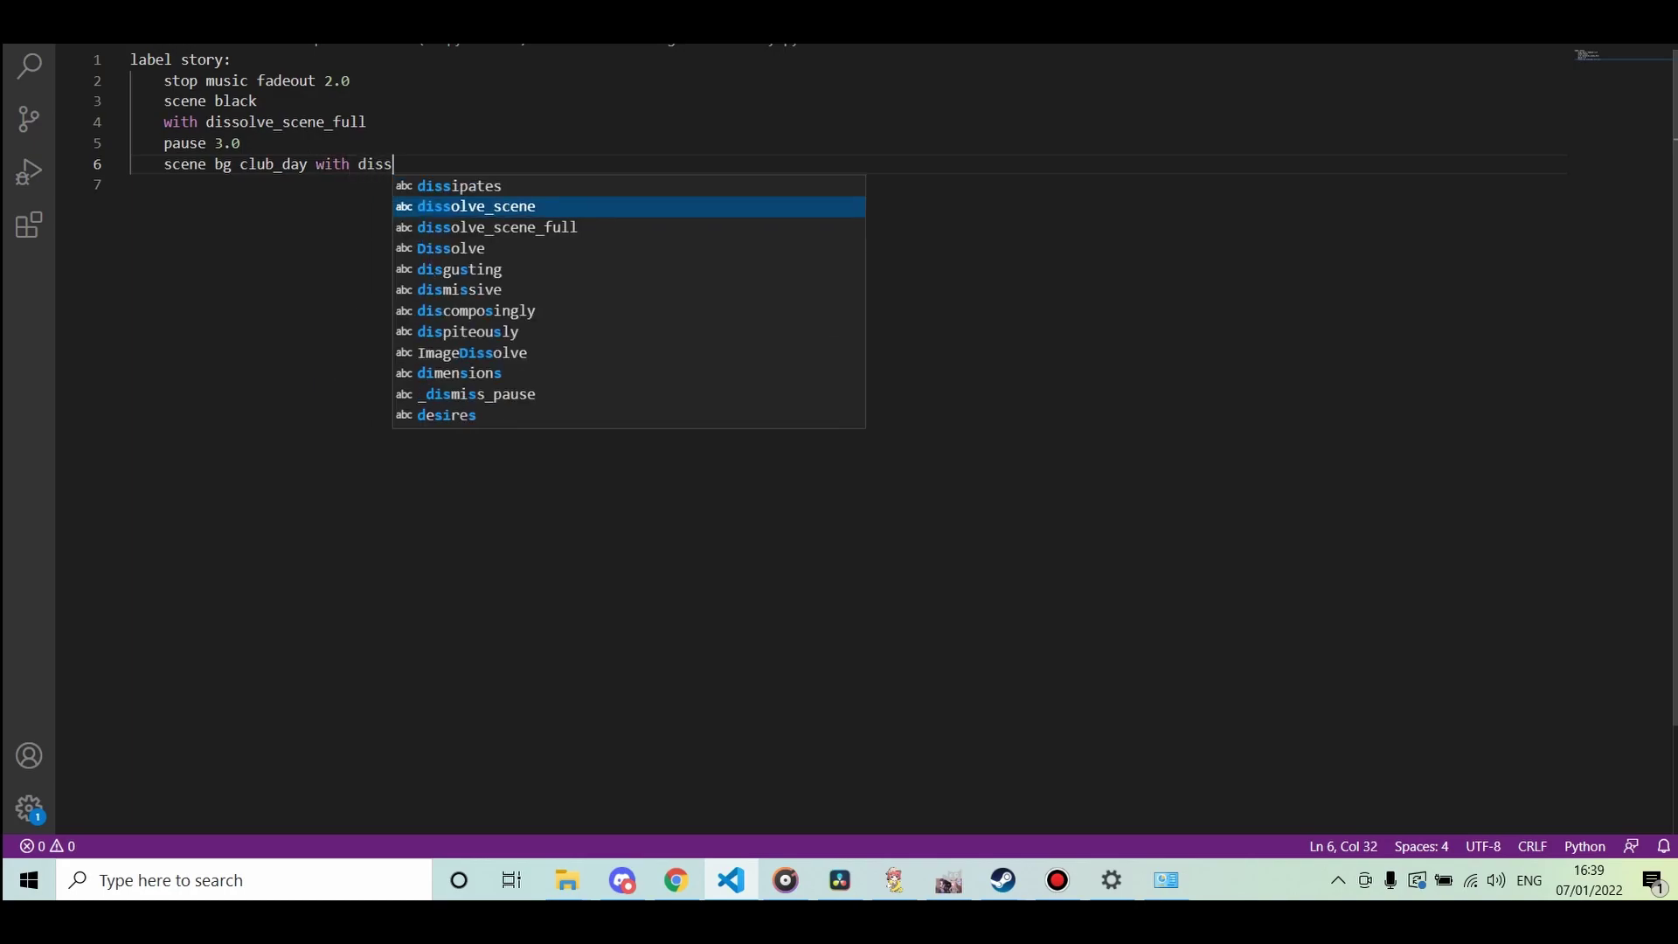
key(BackSpace)
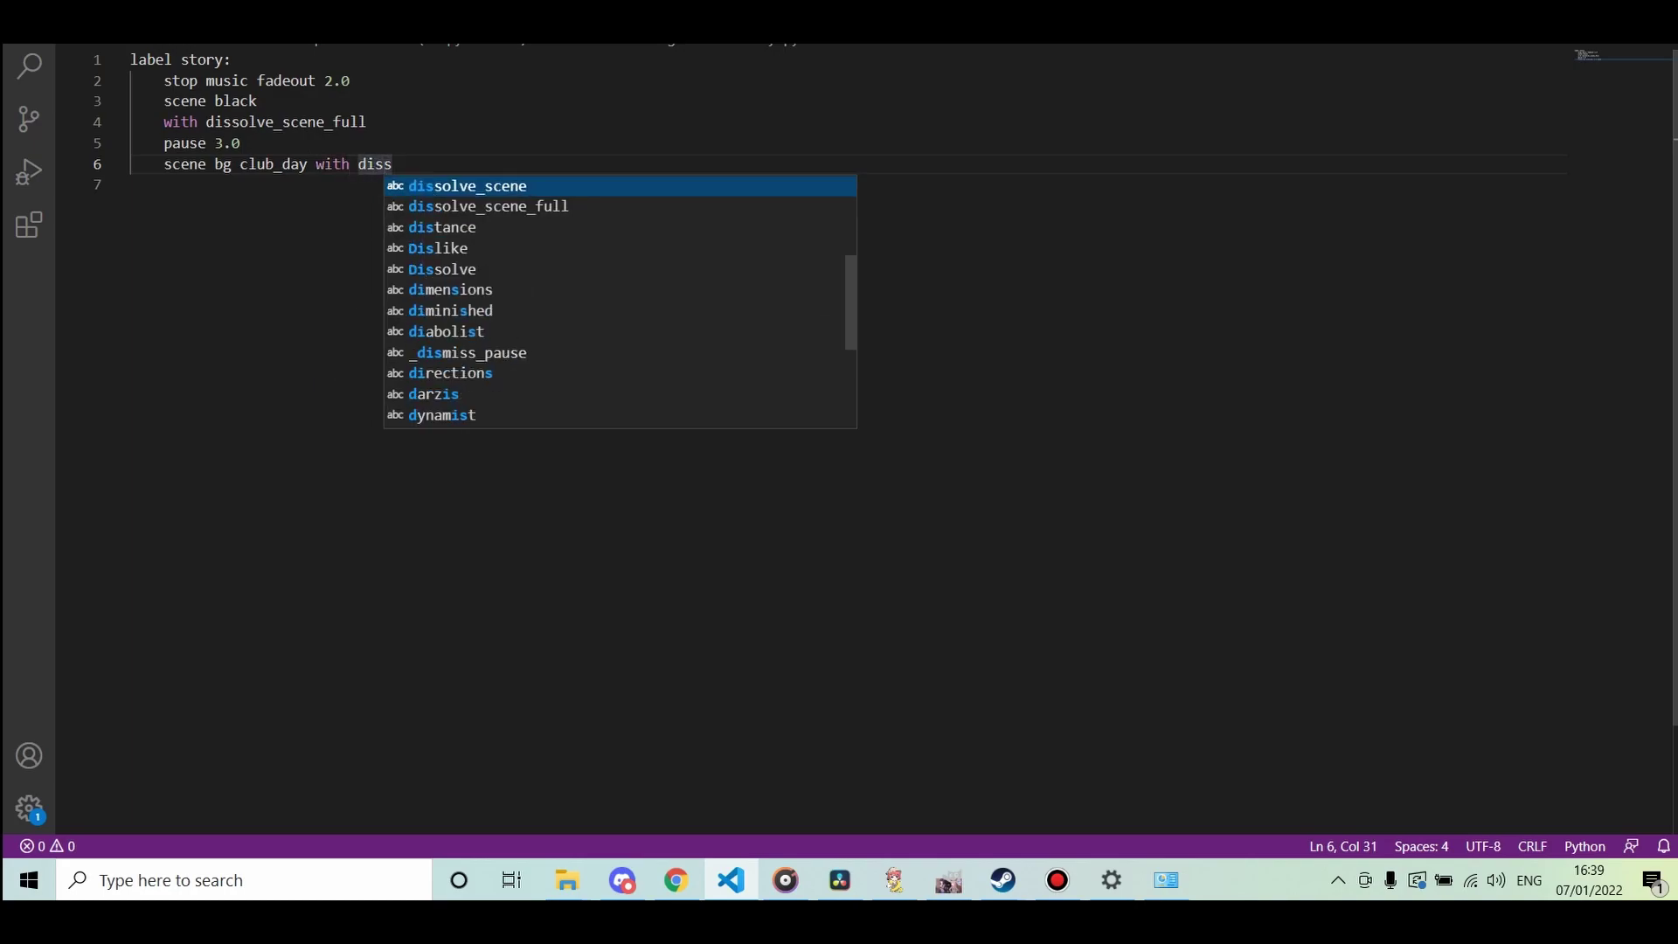
key(Down)
key(Return)
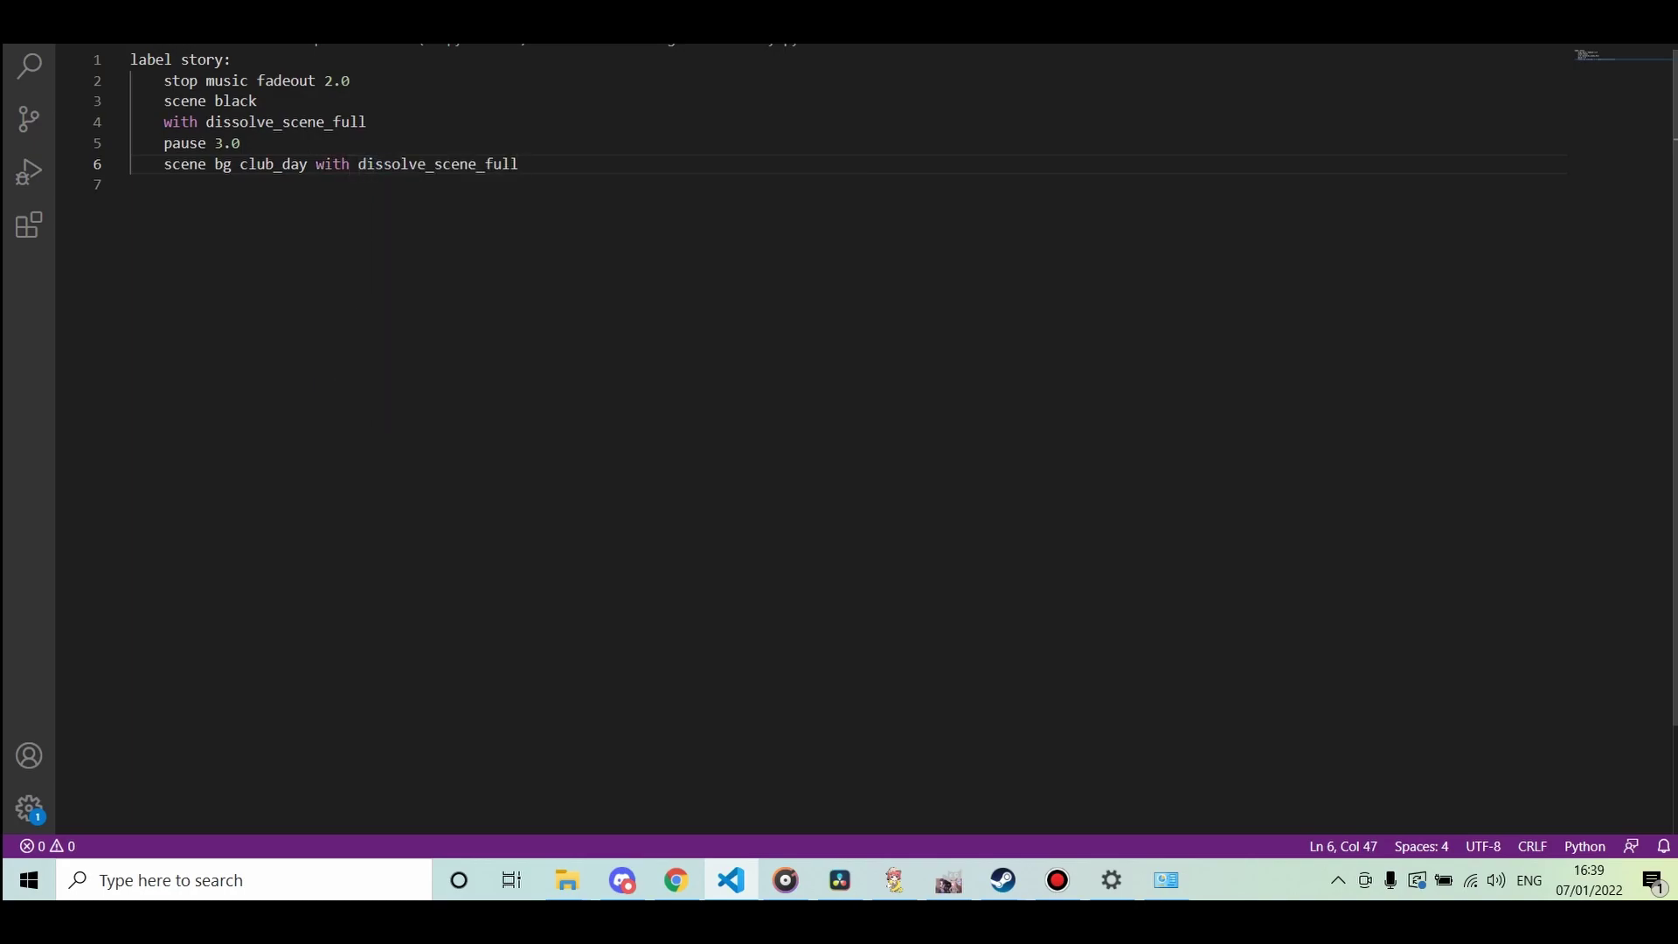
key(Return)
text(window auto)
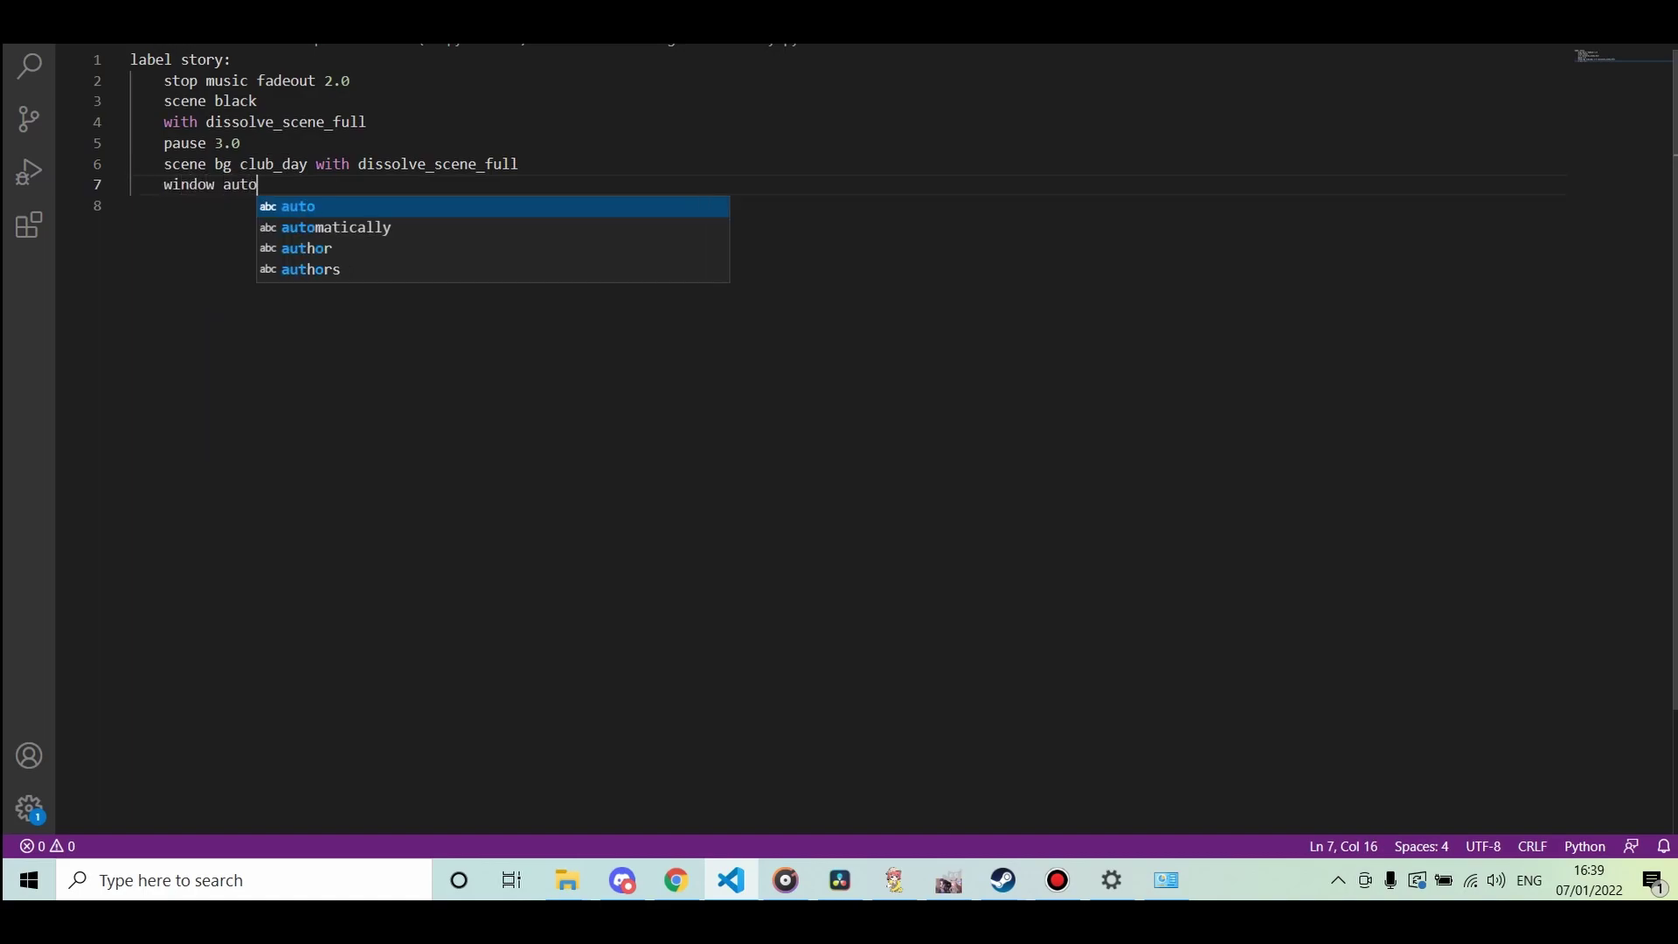
key(Return)
text("...")
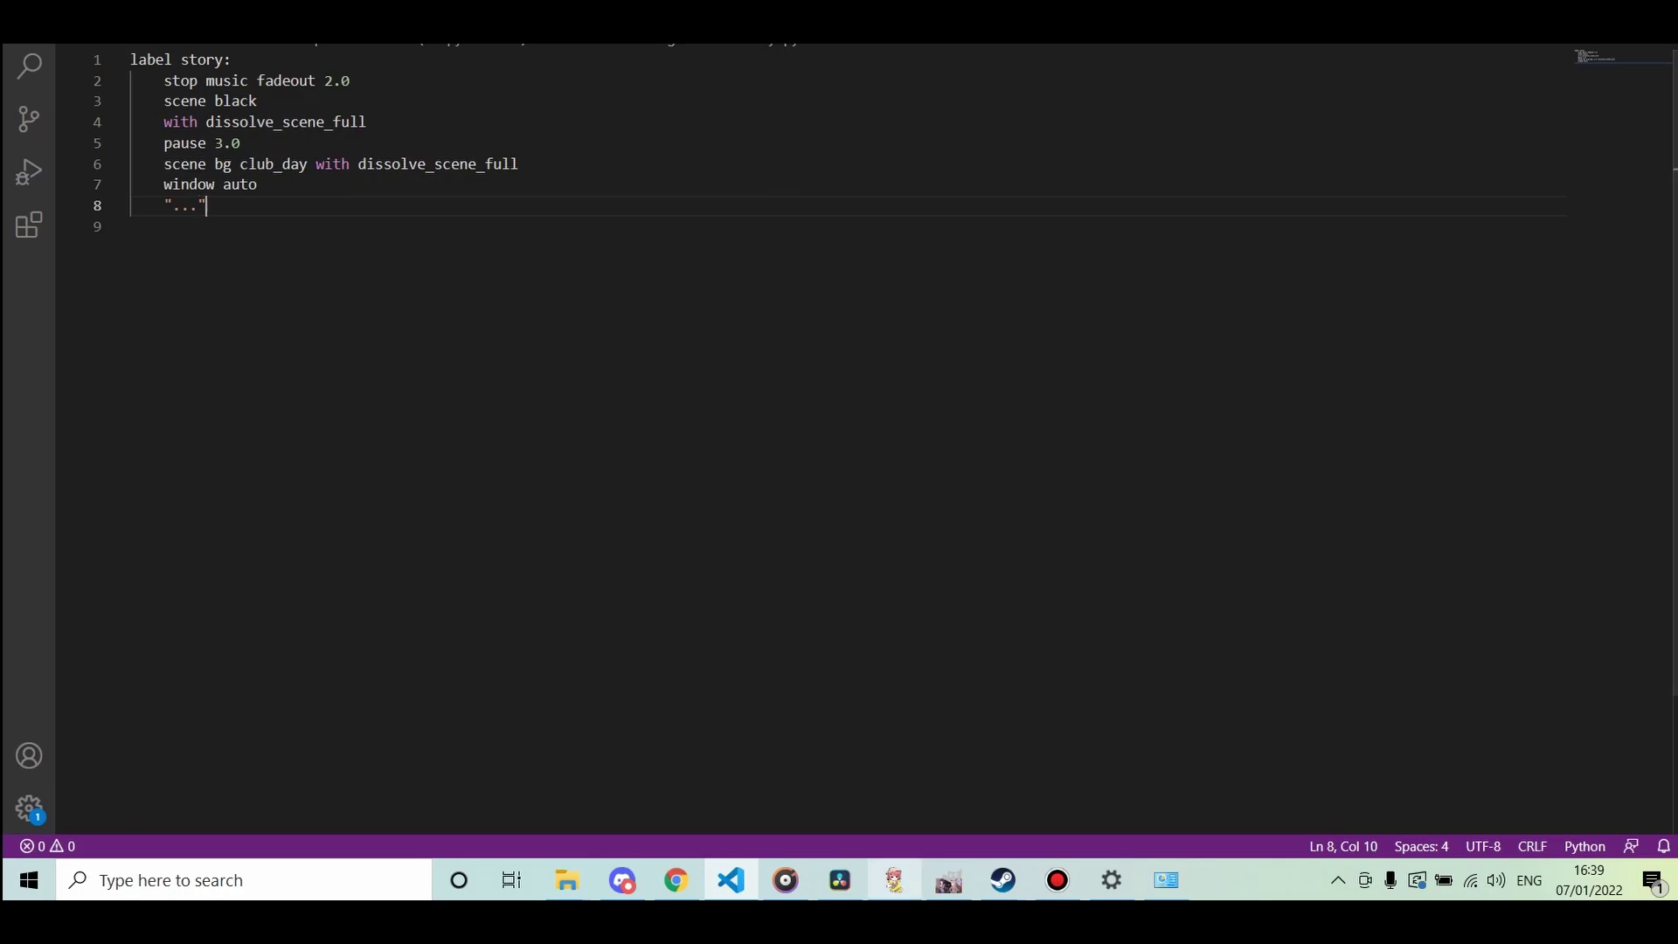
Set the Projects Directory to DDLC Mods (Renpy 7 Edition), then launch DDLC Mod - Test
click(896, 880)
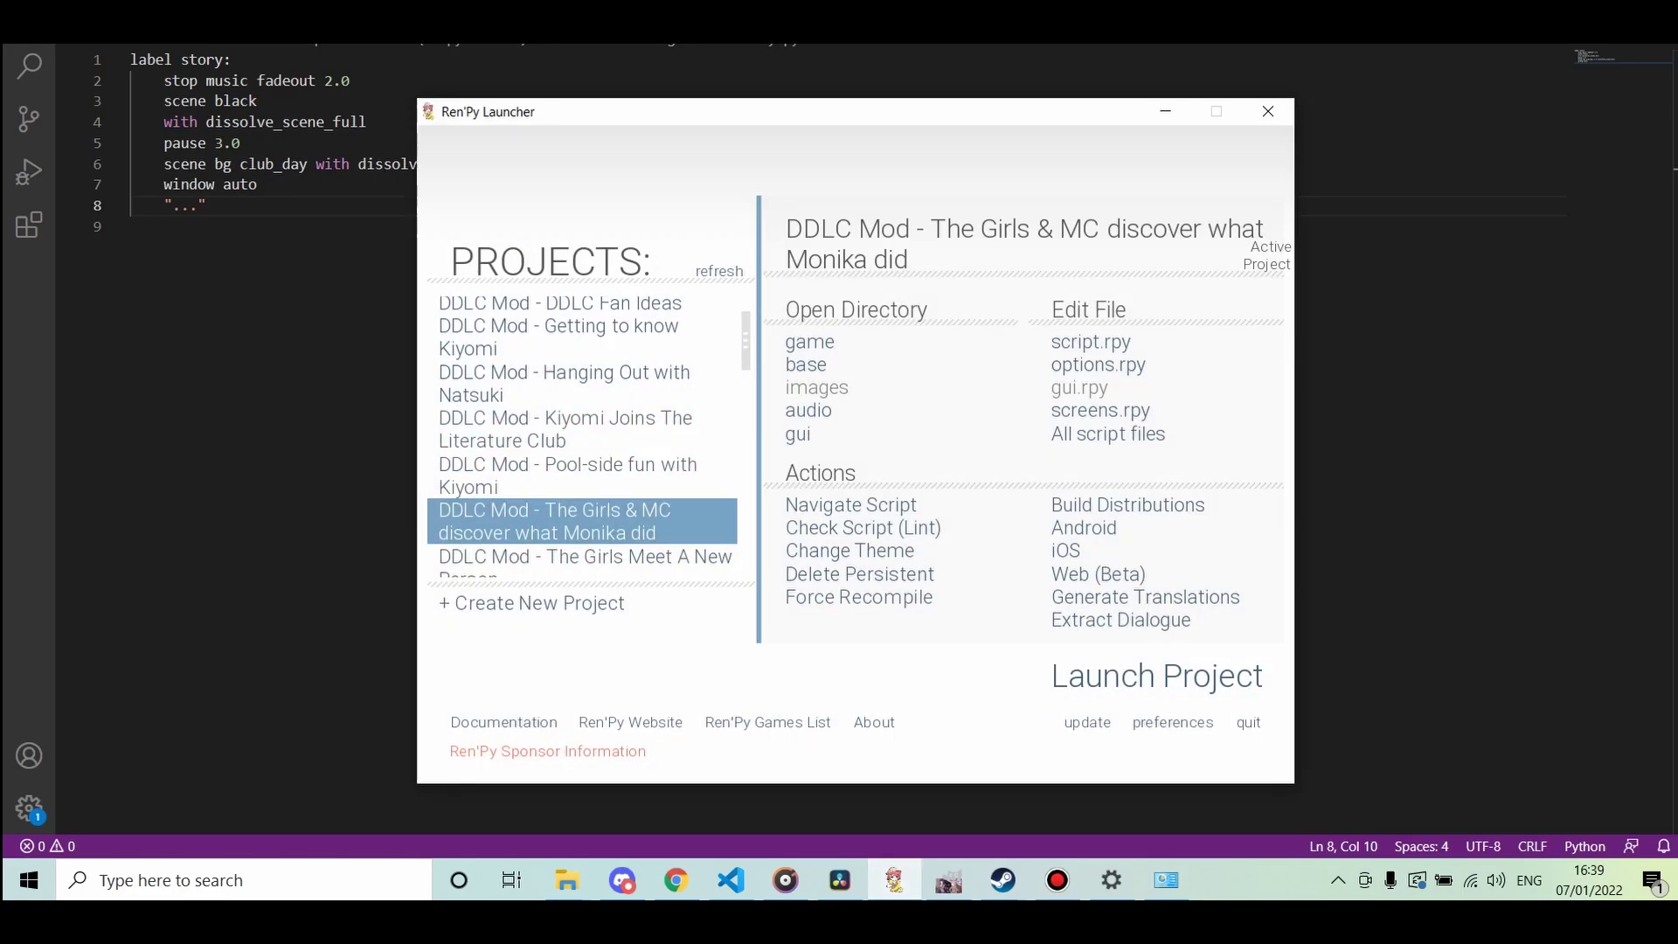
click(1174, 722)
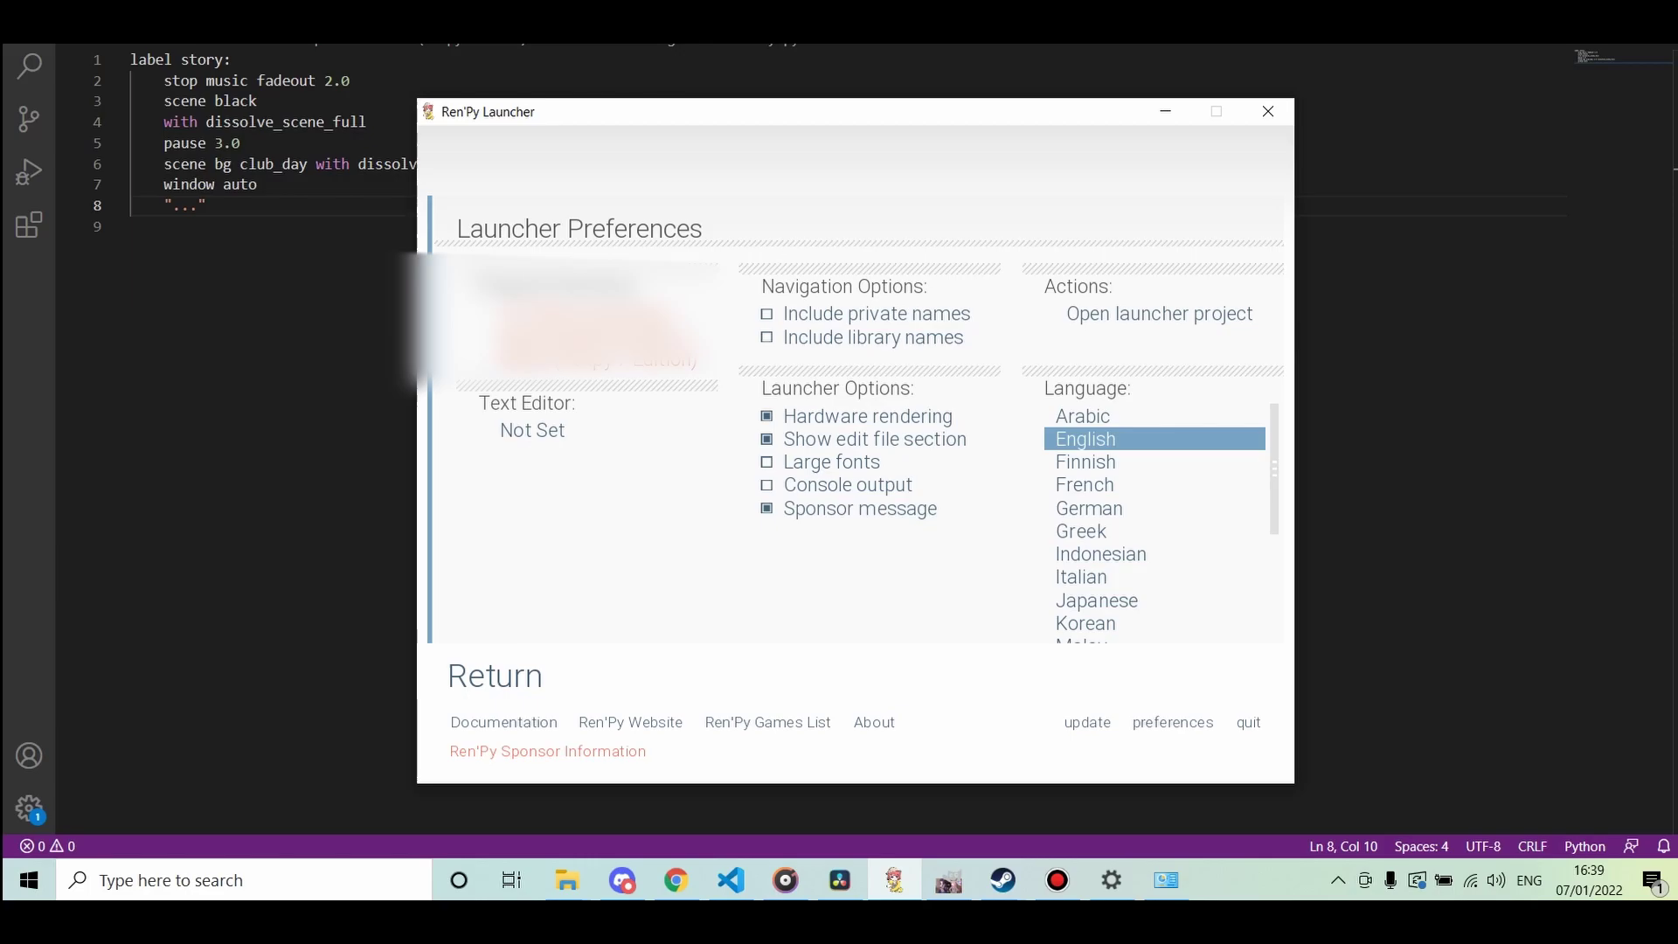
click(557, 314)
scroll(839, 433, up, 5)
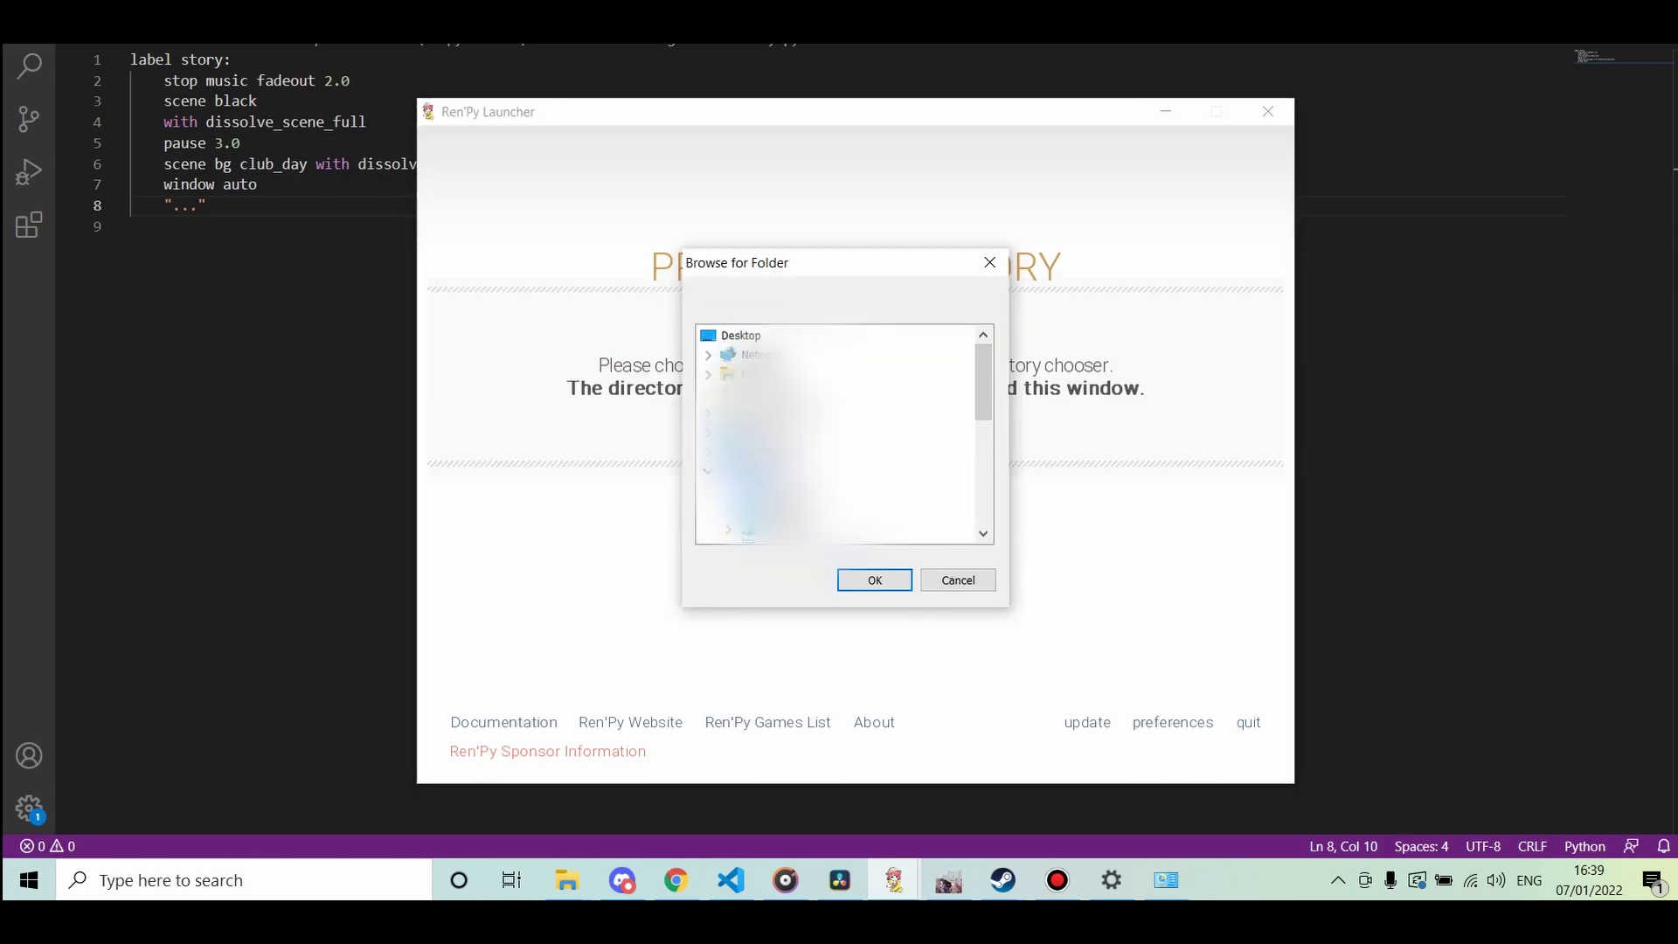
double_click(741, 335)
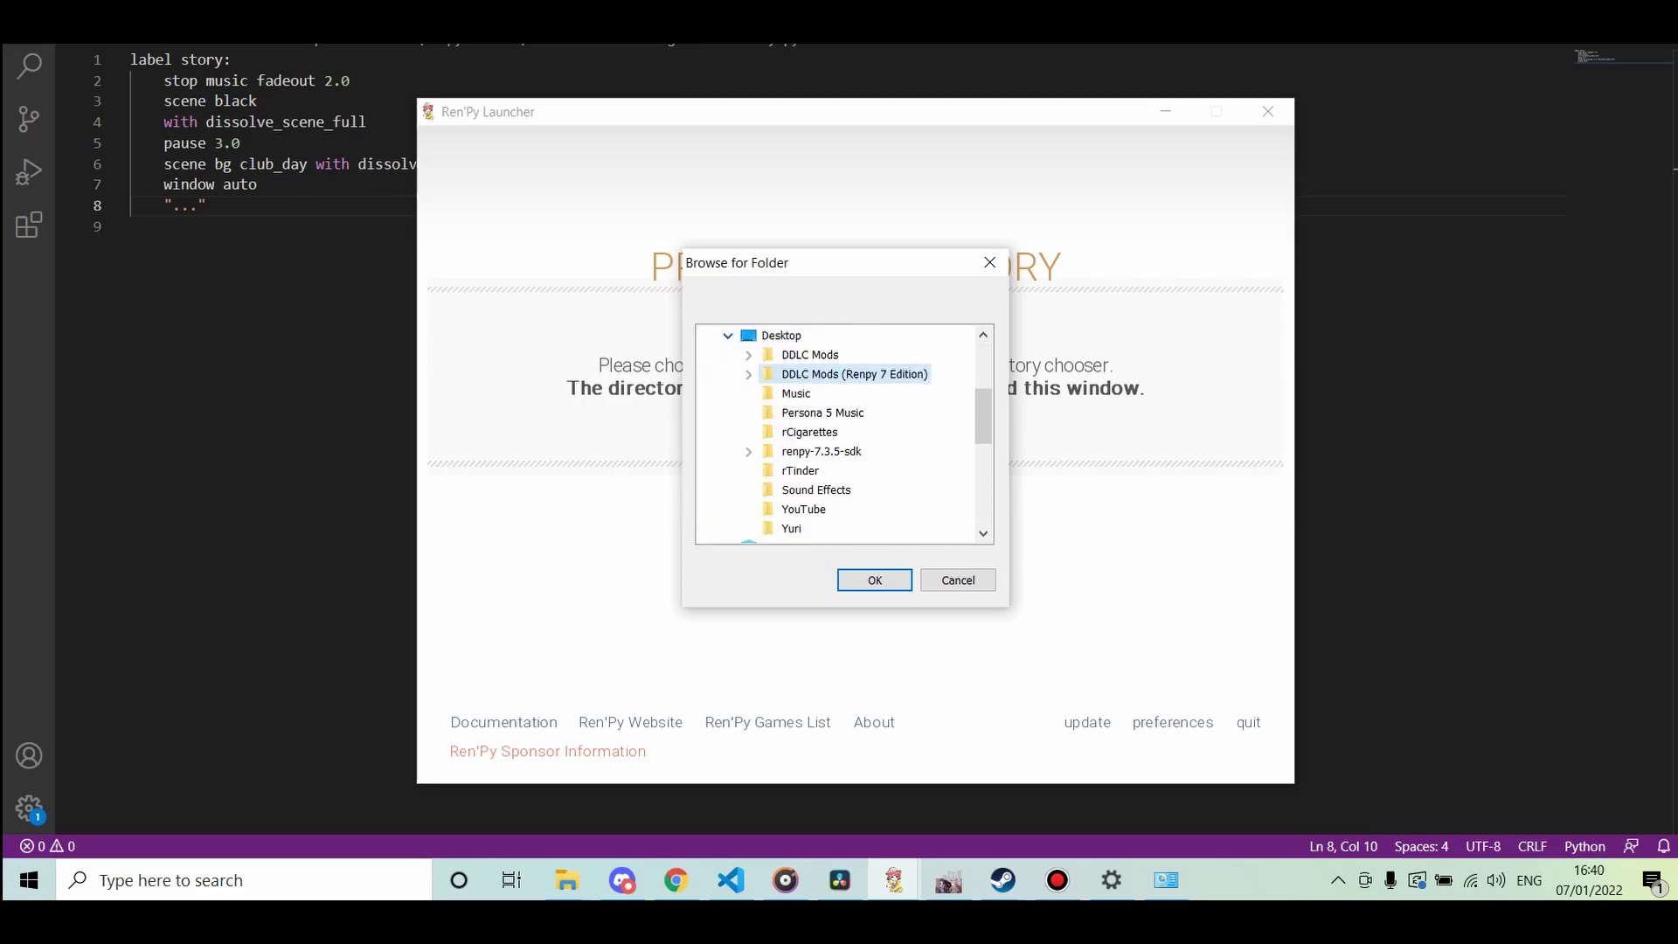
click(874, 579)
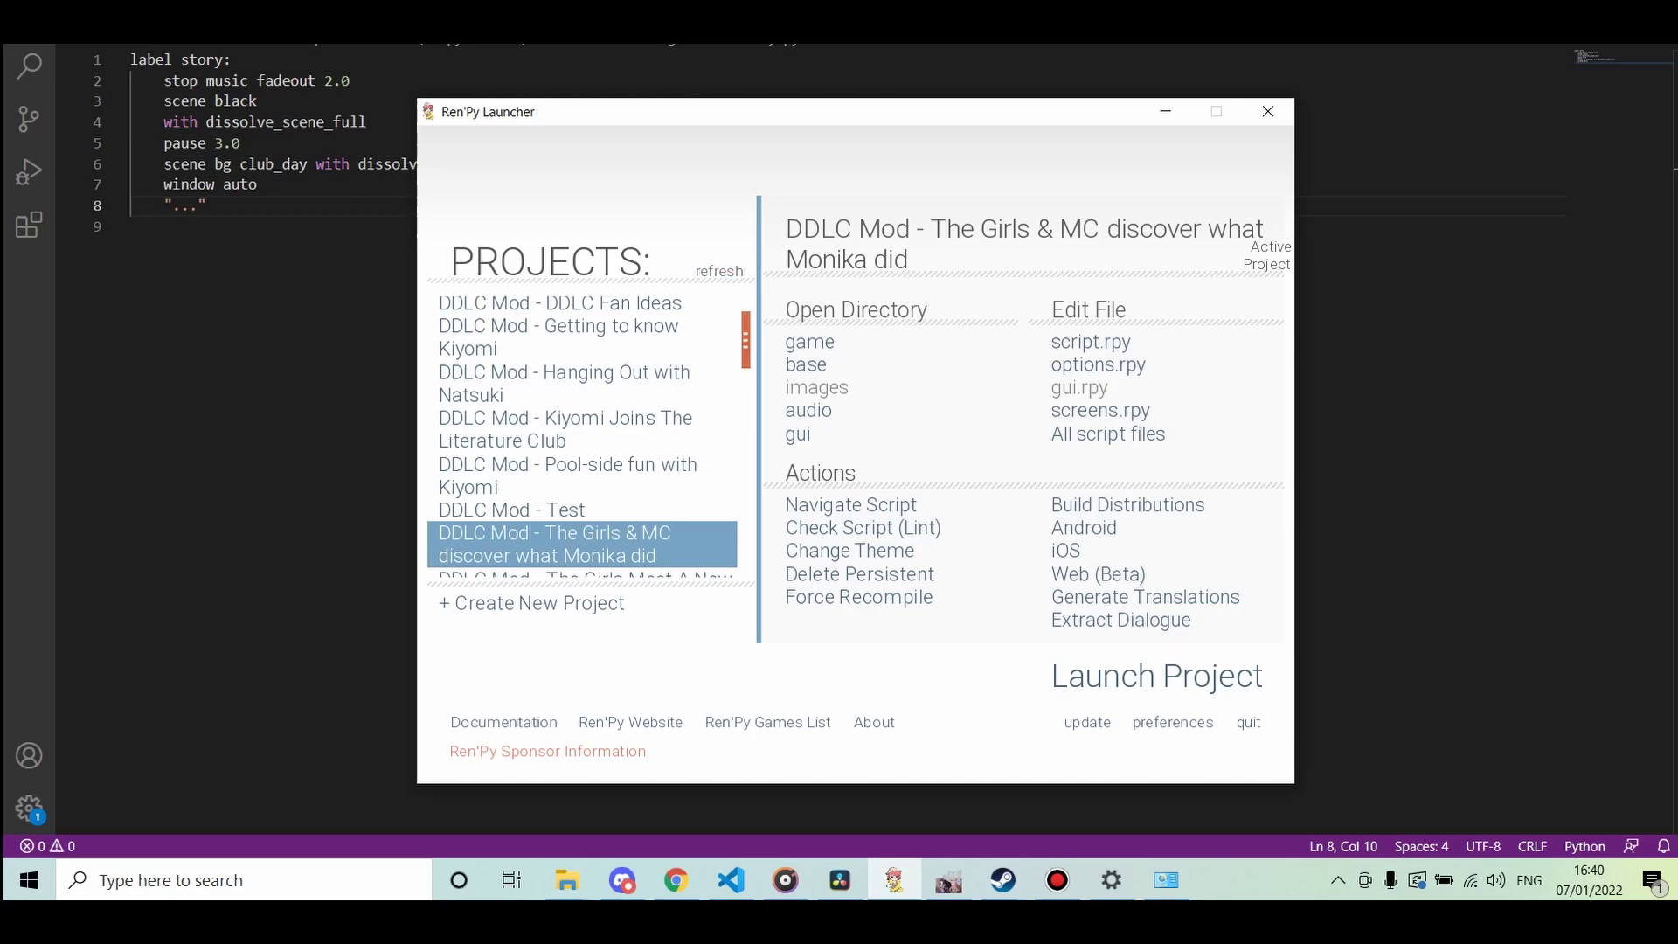
click(512, 508)
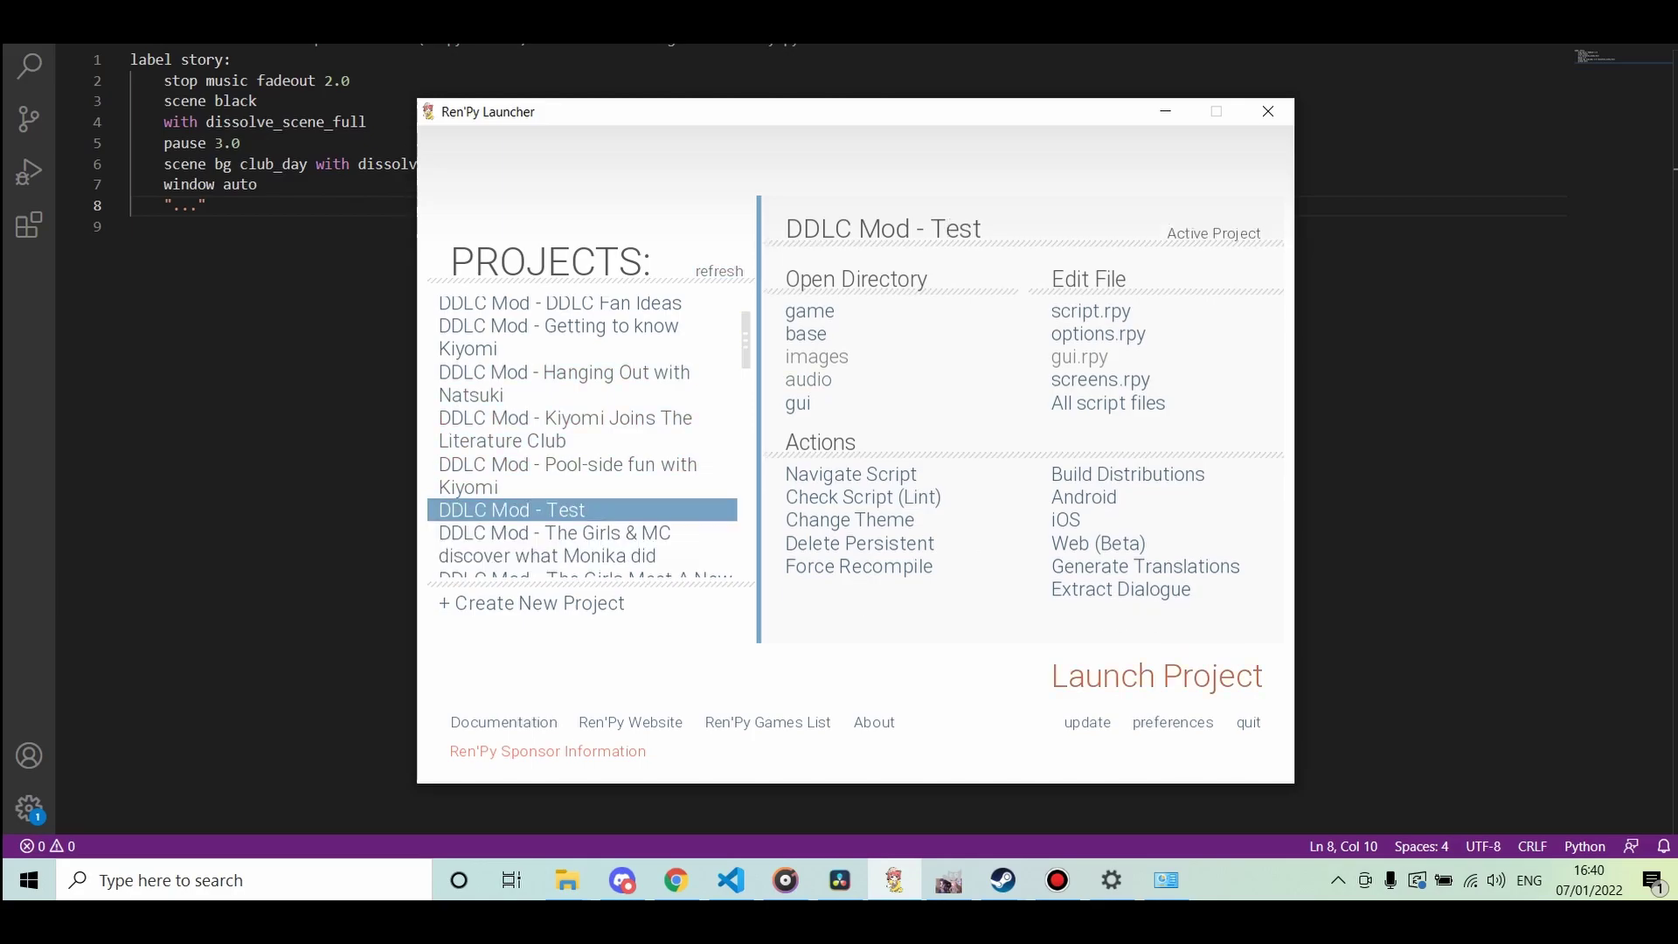
click(1154, 676)
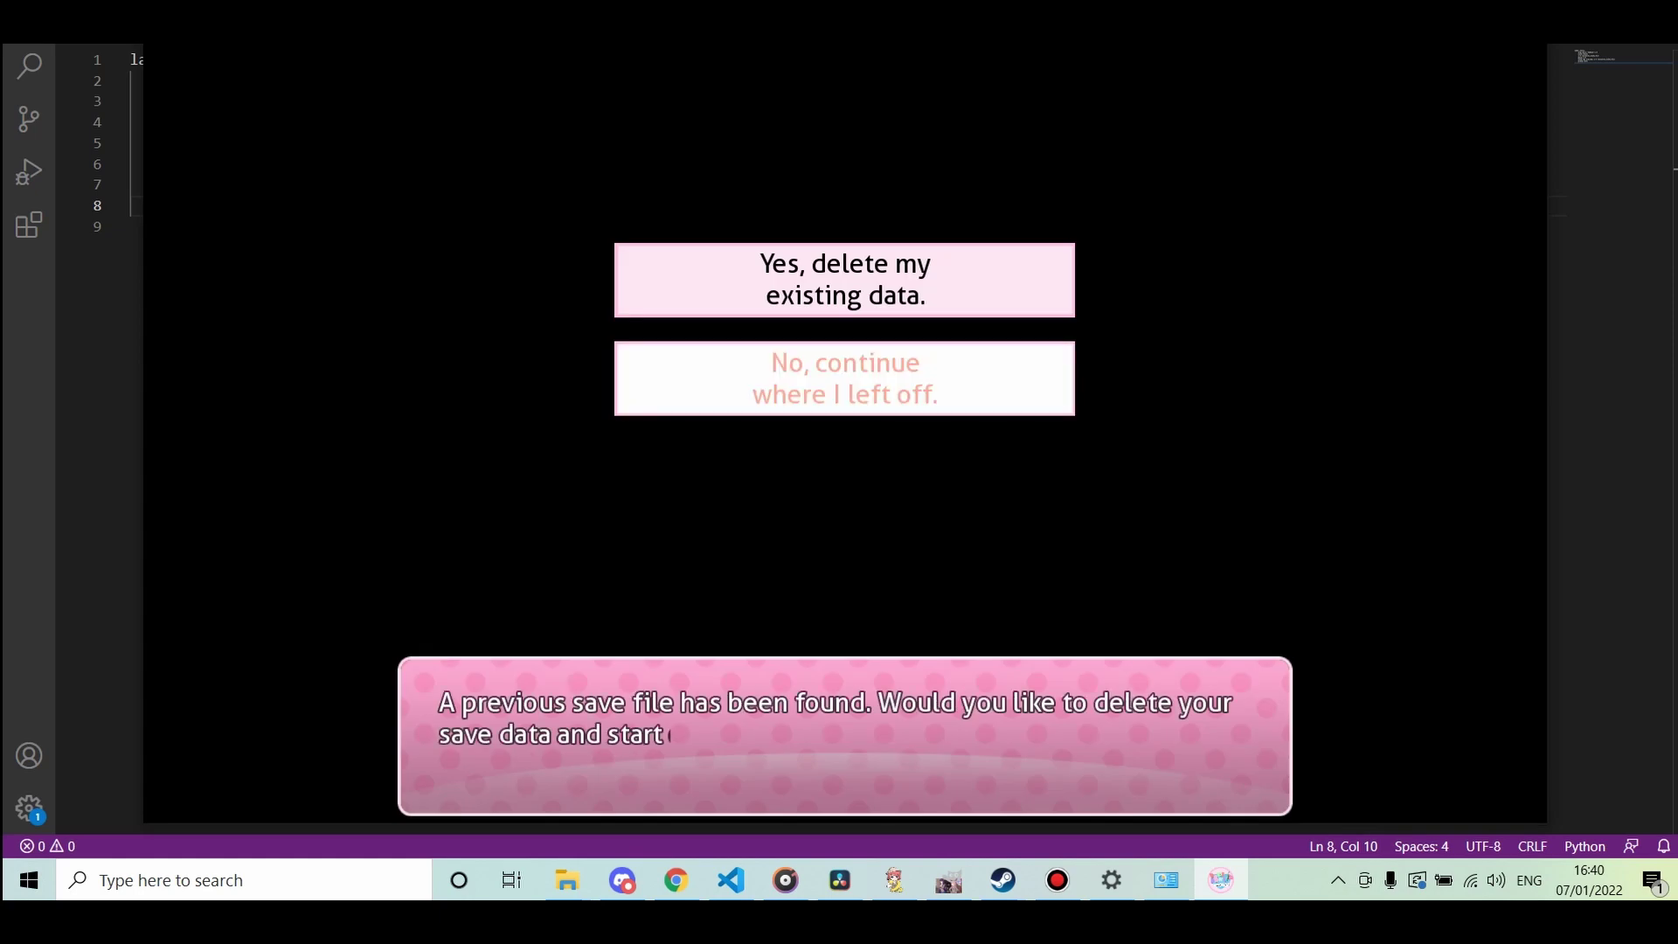
Dismiss the previous-save prompt so the Team Salvato splash plays
key(Return)
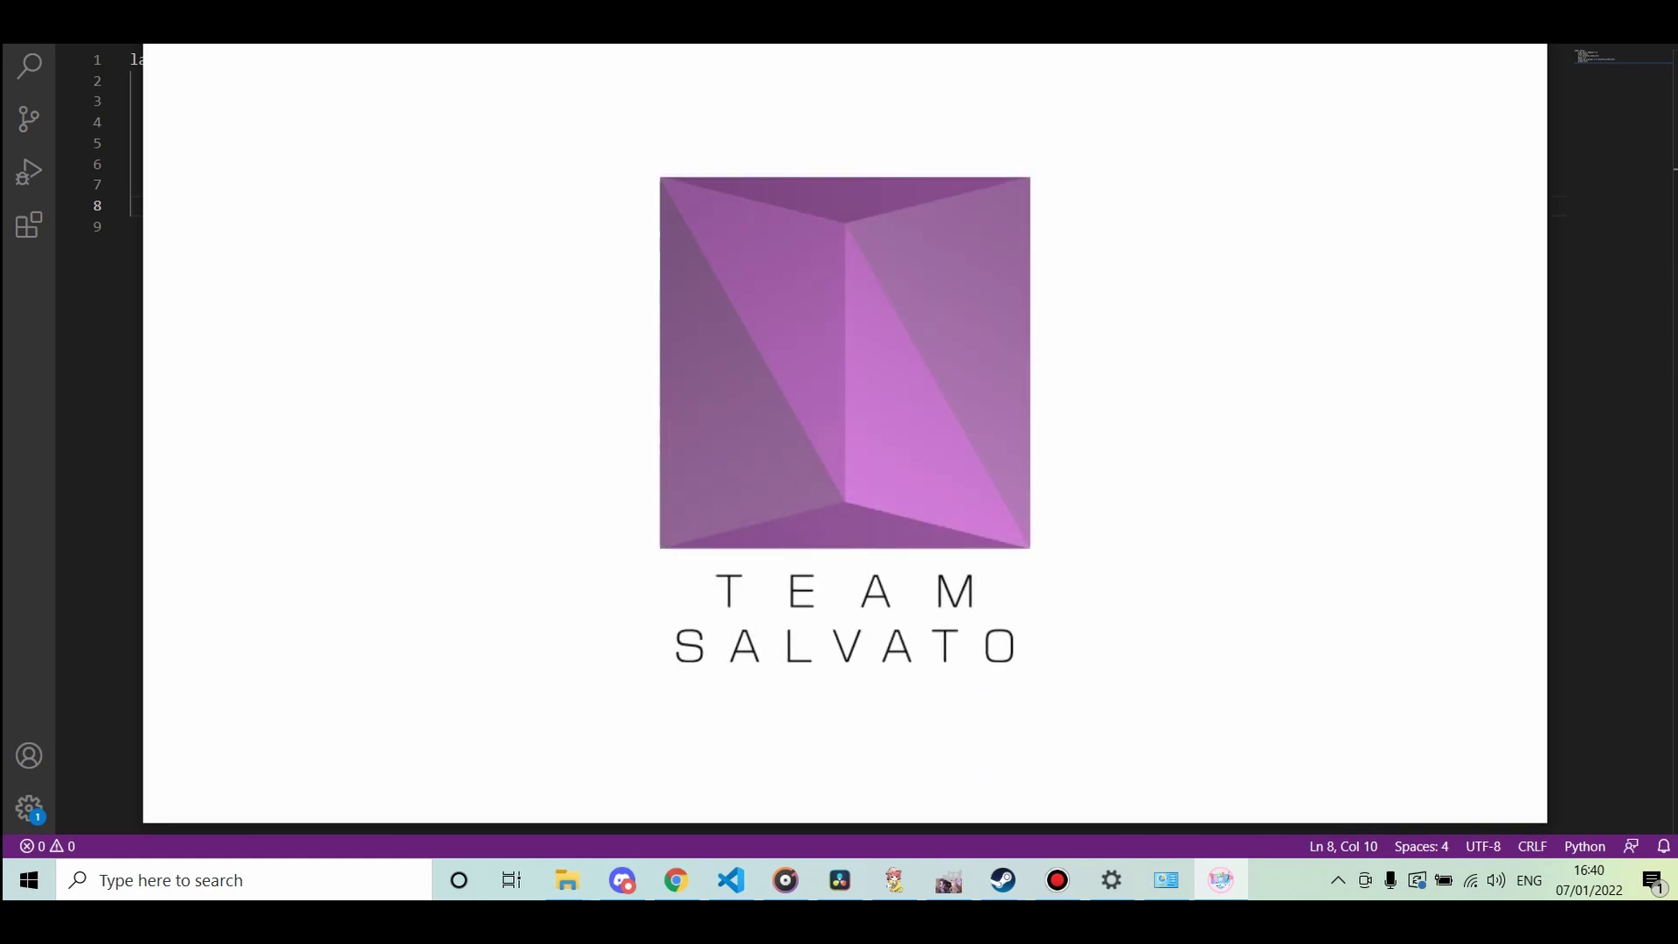